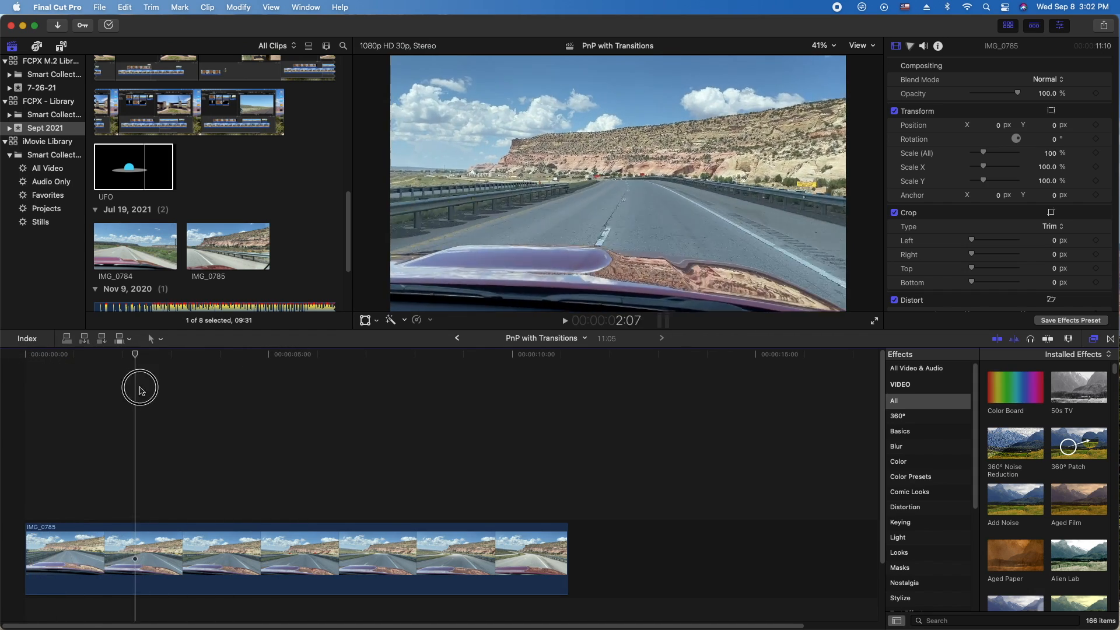
- Preview the UFO clip in the browser and skim the IMG_0785 road footage in the timeline
left_click(140, 173)
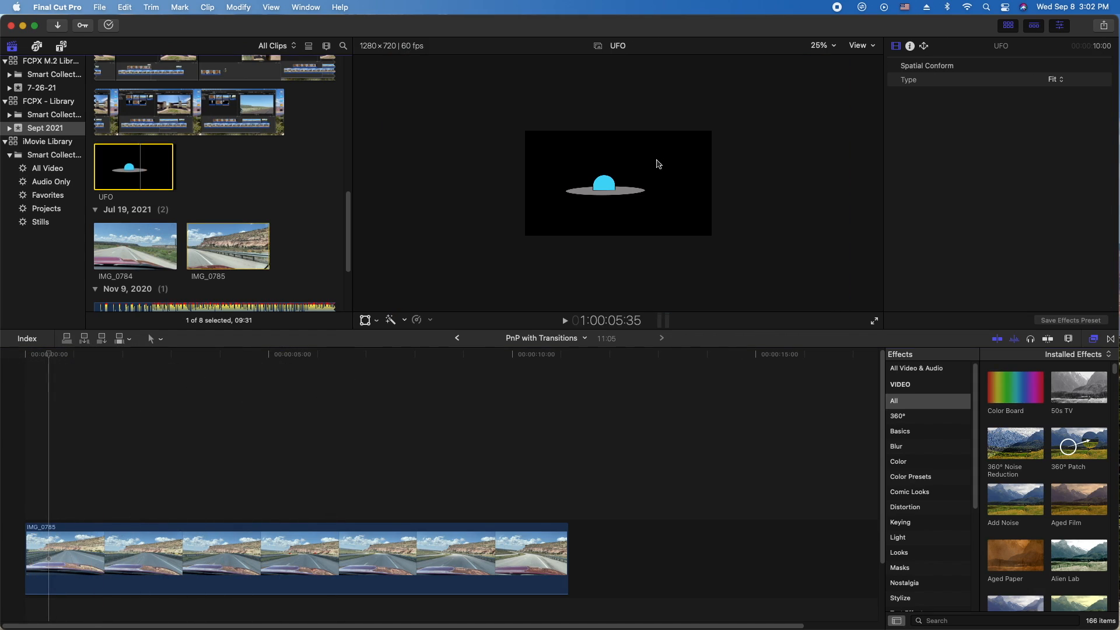
left_click(208, 362)
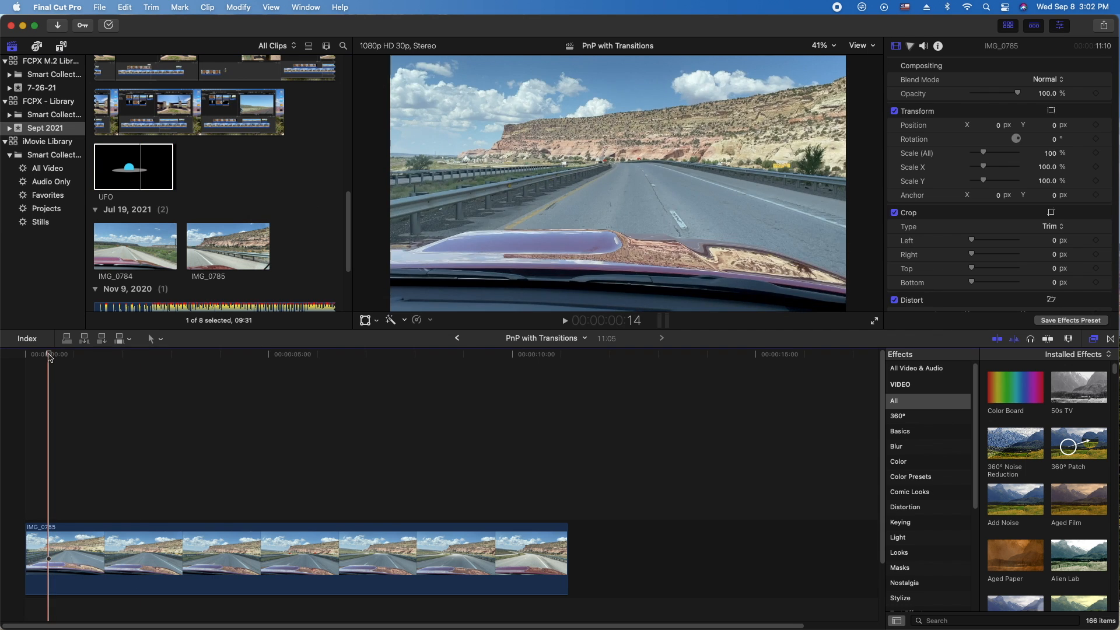
left_click(446, 355)
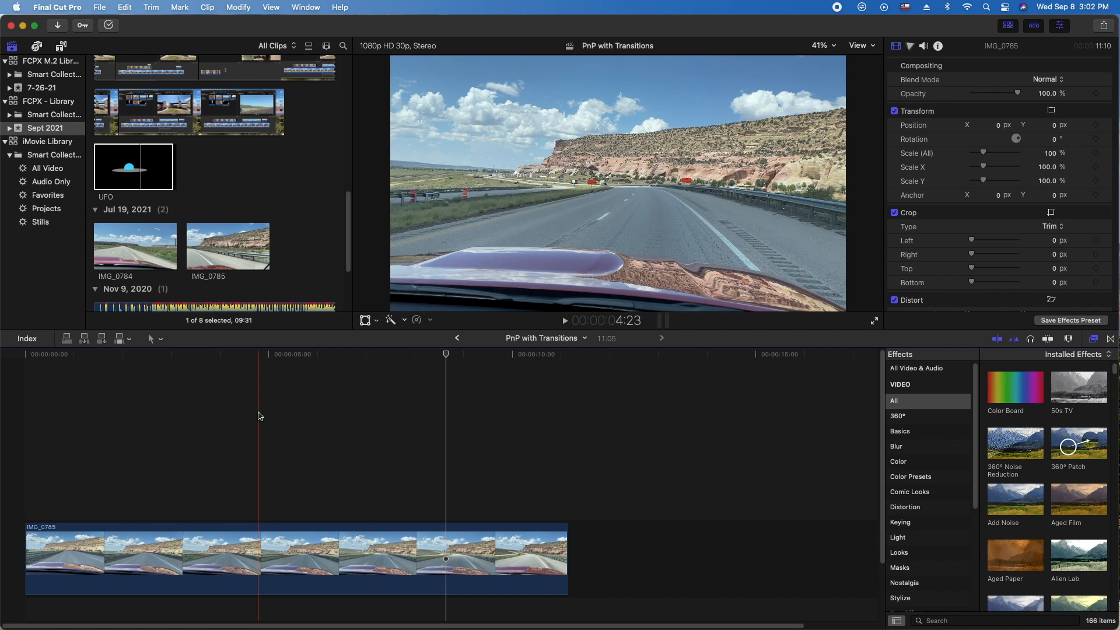
left_click(297, 430)
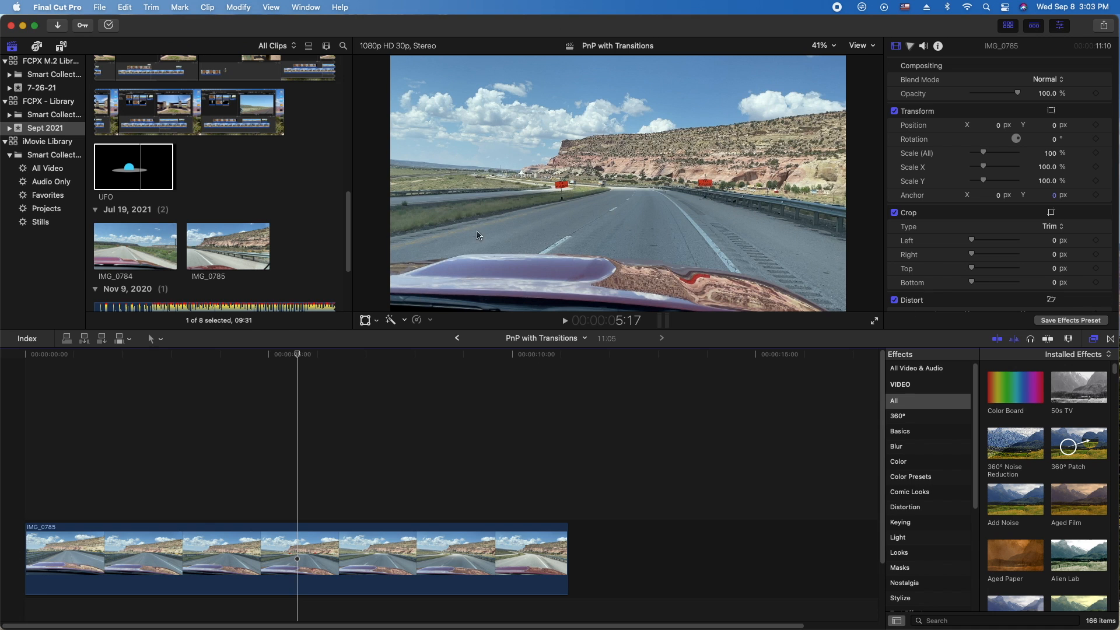
- Set the viewer zoom to 25% and enlarge the viewer area to leave working space around the frame
left_click(835, 46)
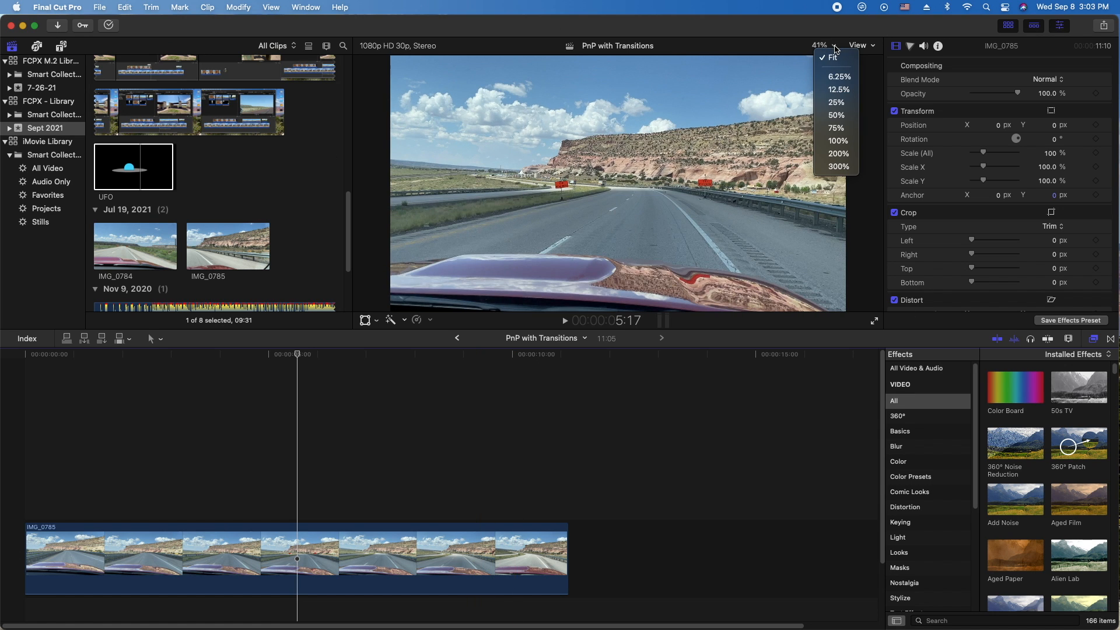
left_click(843, 103)
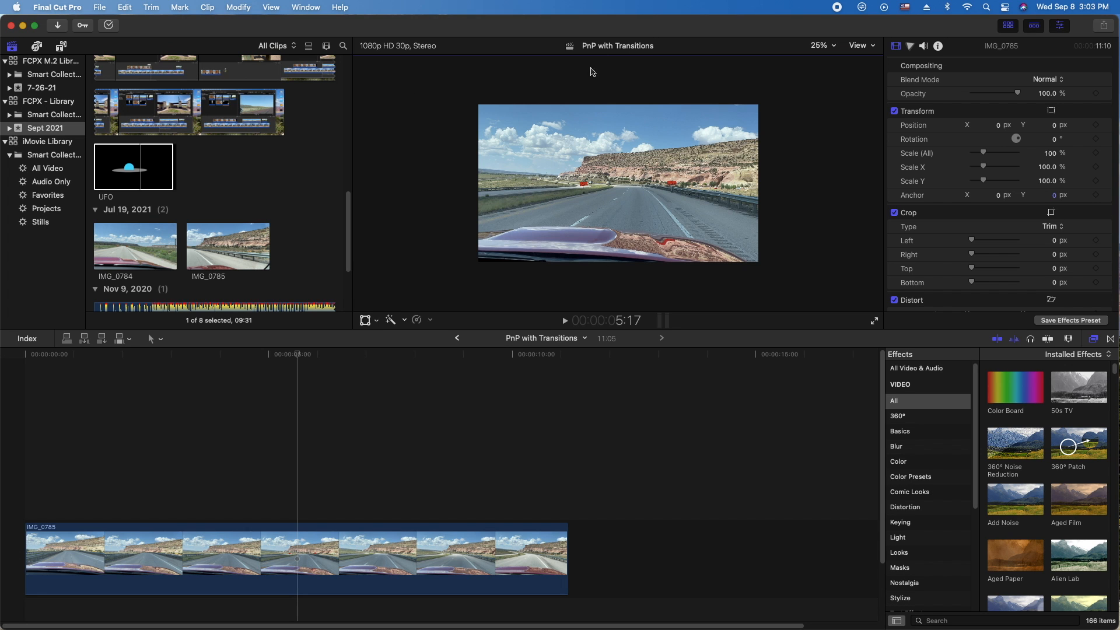
left_click_drag(720, 328, 722, 396)
left_click_drag(353, 345, 280, 345)
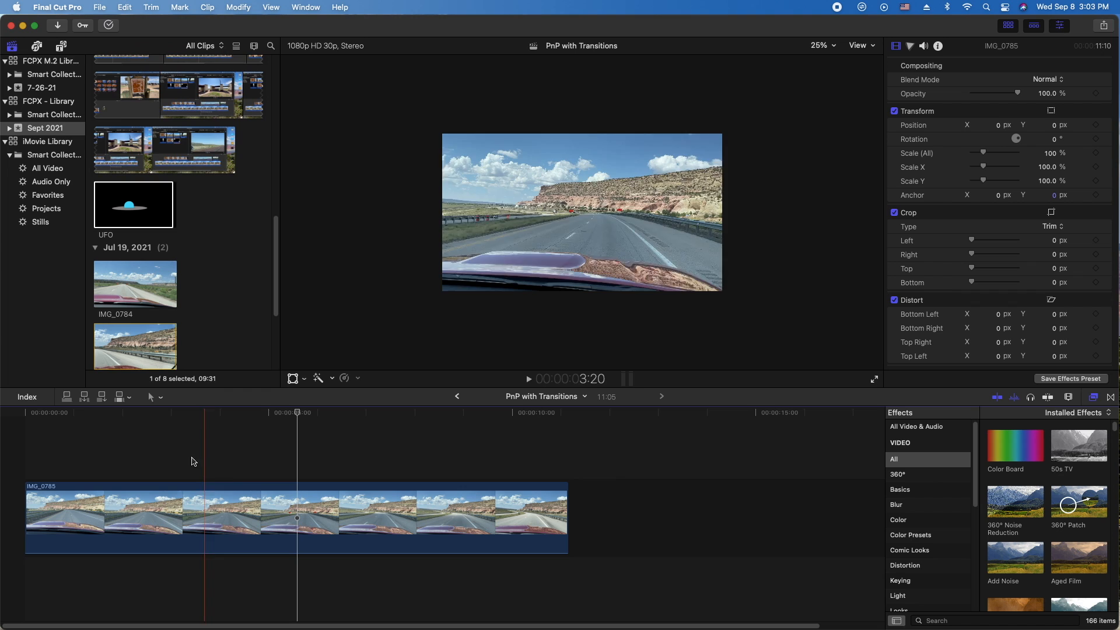
- Connect the UFO clip above IMG_0785, starting shortly after the one-second mark
left_click_drag(127, 203, 66, 419)
left_click(109, 444)
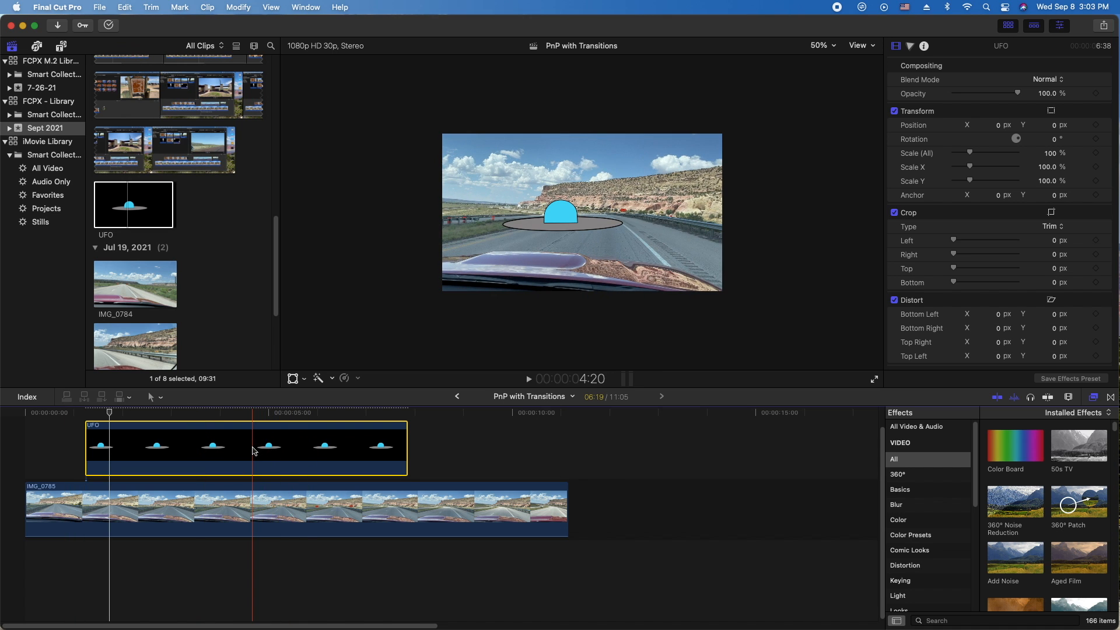
- Transform the UFO clip to about 58.8% scale and move it past the frame's left edge, at about X -1130, Y 163 px
left_click(304, 380)
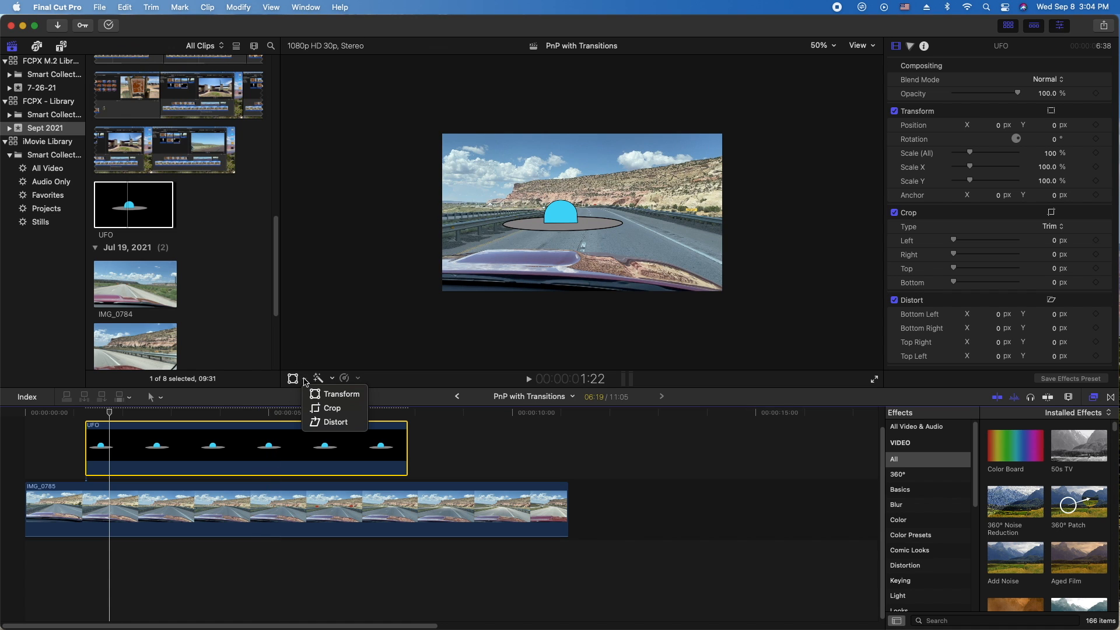
left_click(321, 394)
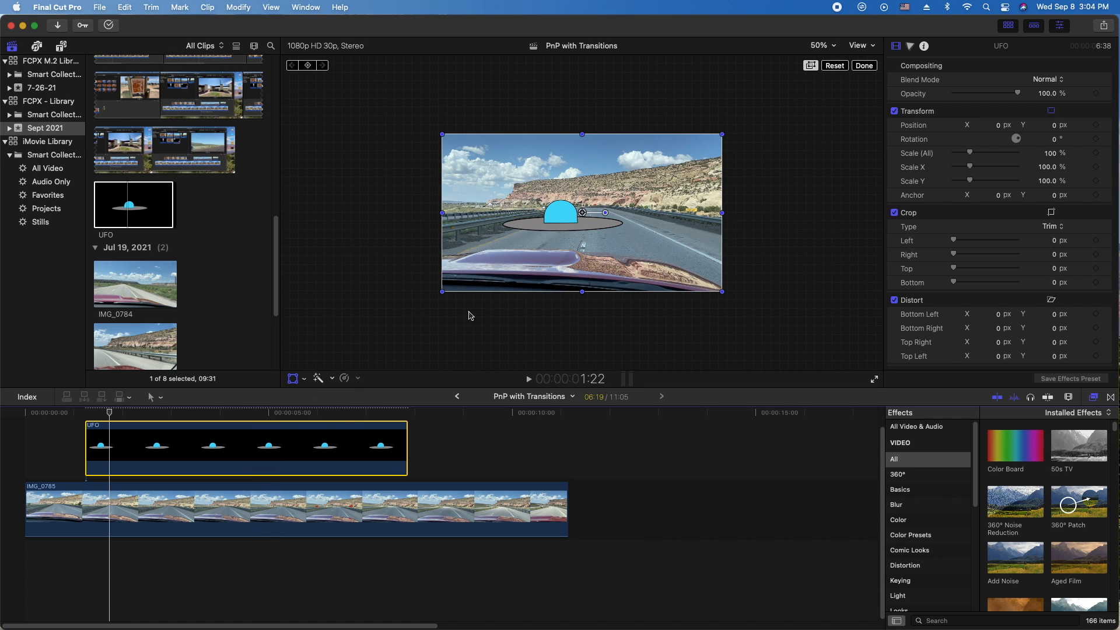
left_click_drag(640, 237, 457, 217)
left_click_drag(542, 266, 484, 234)
mouse_move(396, 207)
left_mouse_down()
mouse_move(420, 198)
mouse_move(414, 208)
left_mouse_up()
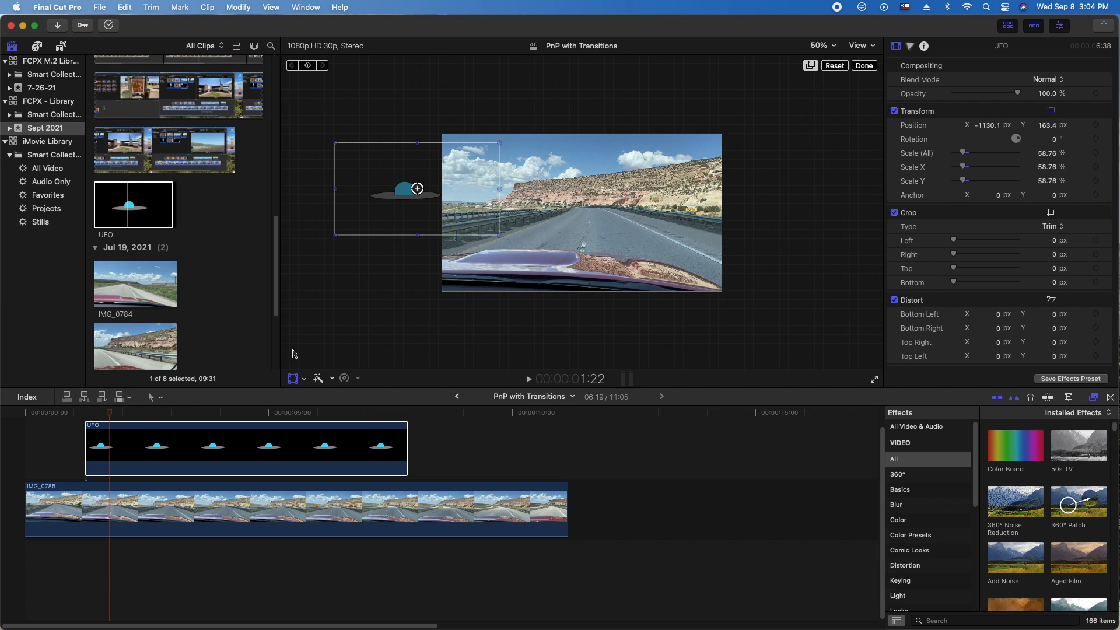
- Keyframe the UFO's transform at 1:09, and at 7:25 move it beyond the frame's upper-right edge to about X 1309, Y 526 px
left_click_drag(100, 412, 89, 418)
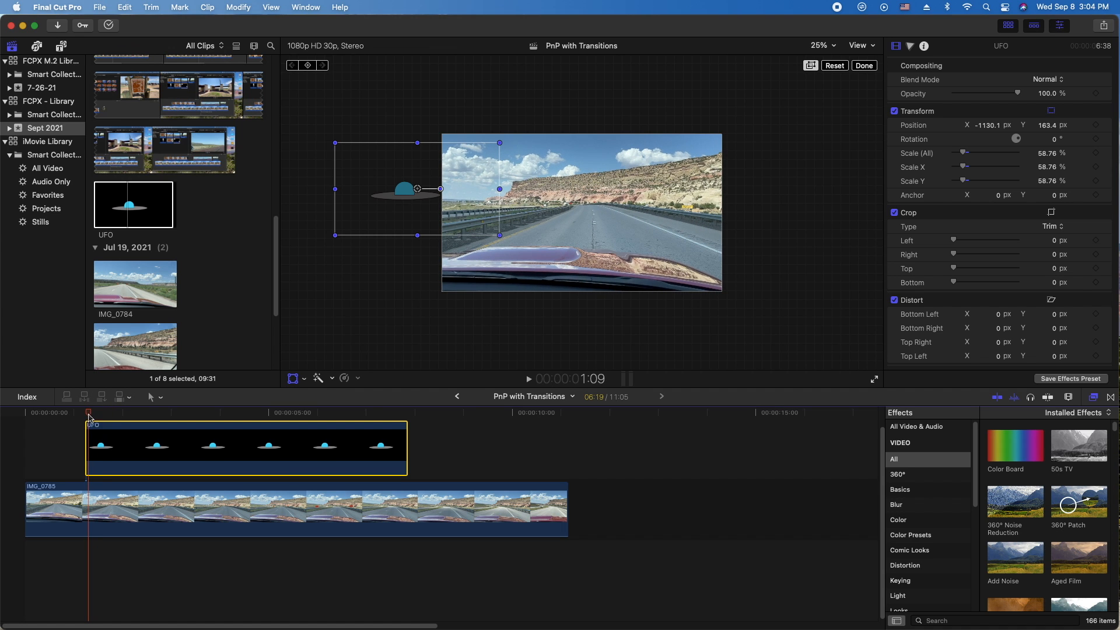
left_click(308, 66)
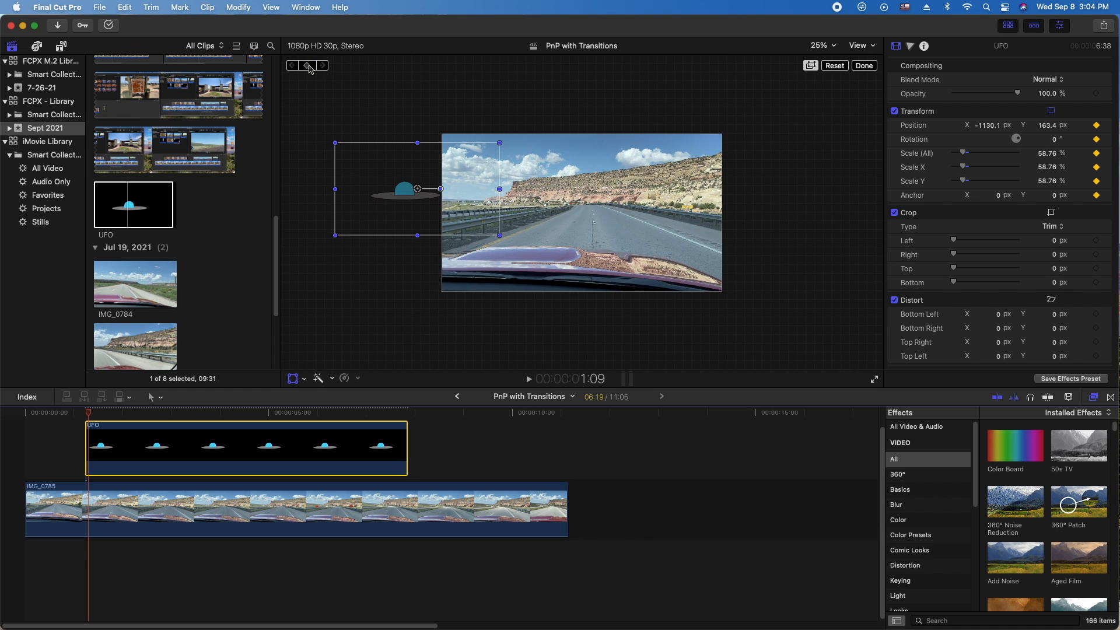
left_click_drag(89, 415, 408, 414)
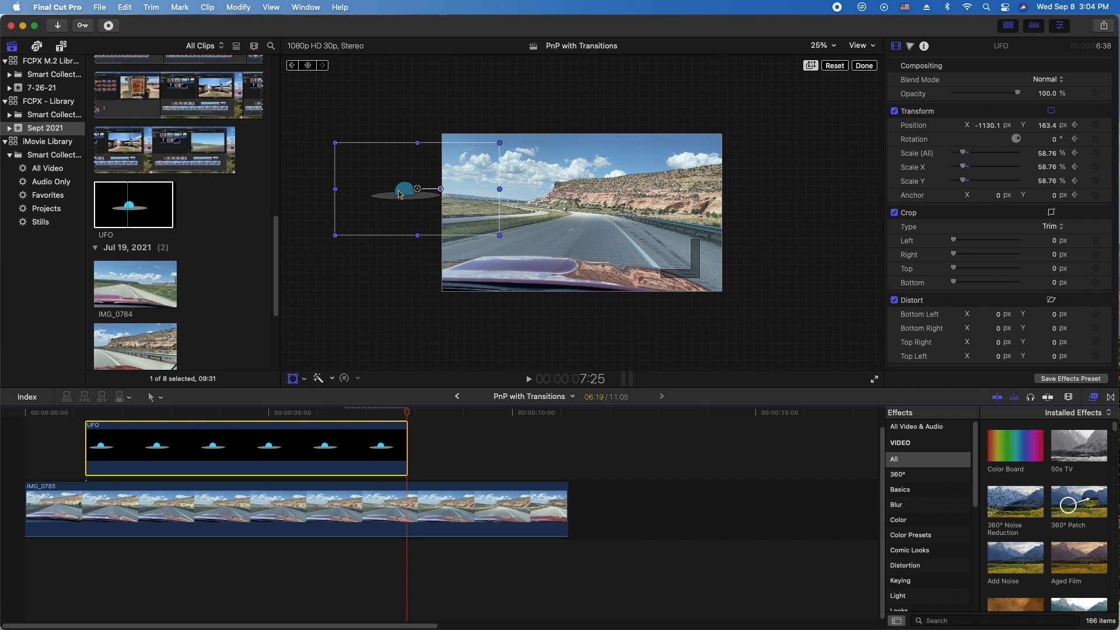
left_click_drag(400, 194, 754, 142)
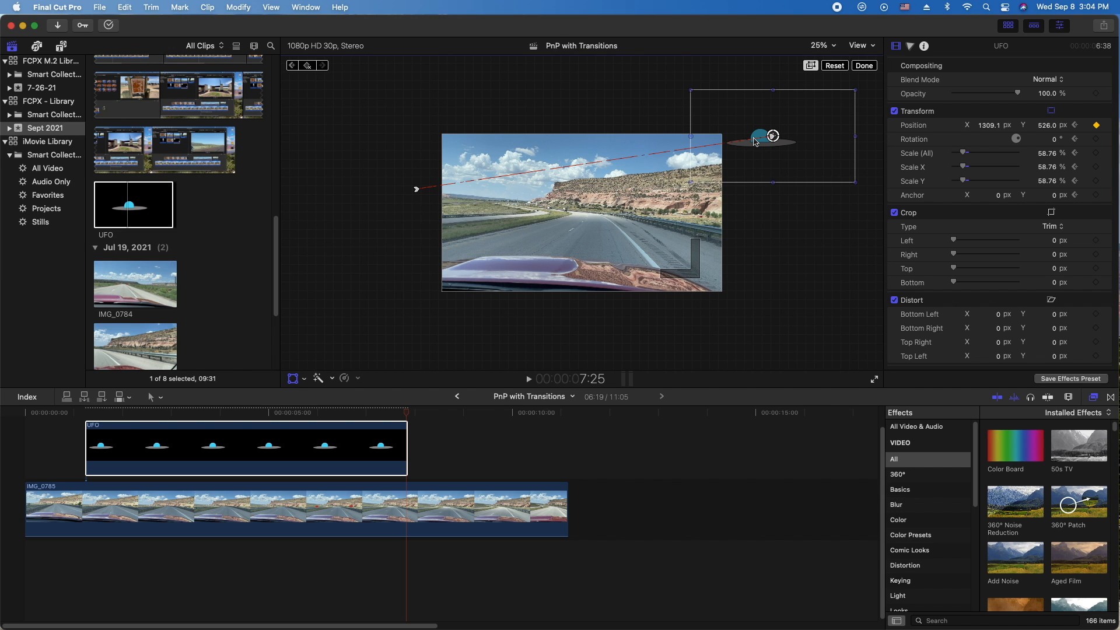
left_click(864, 66)
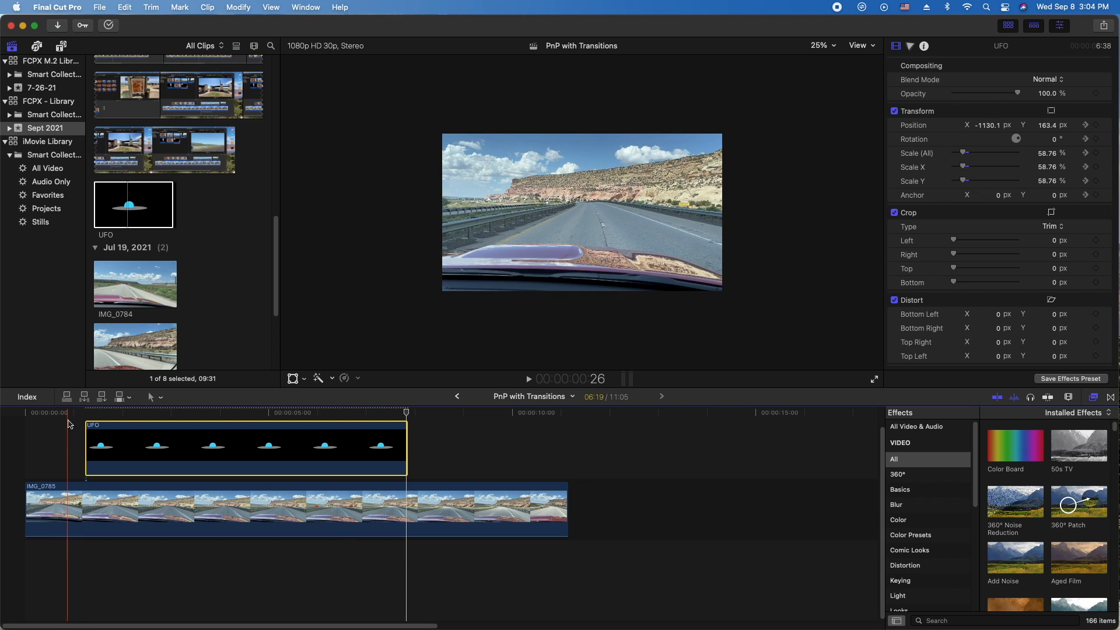
- Play the timeline from just before the UFO clip to review its flight across the frame
left_click(68, 414)
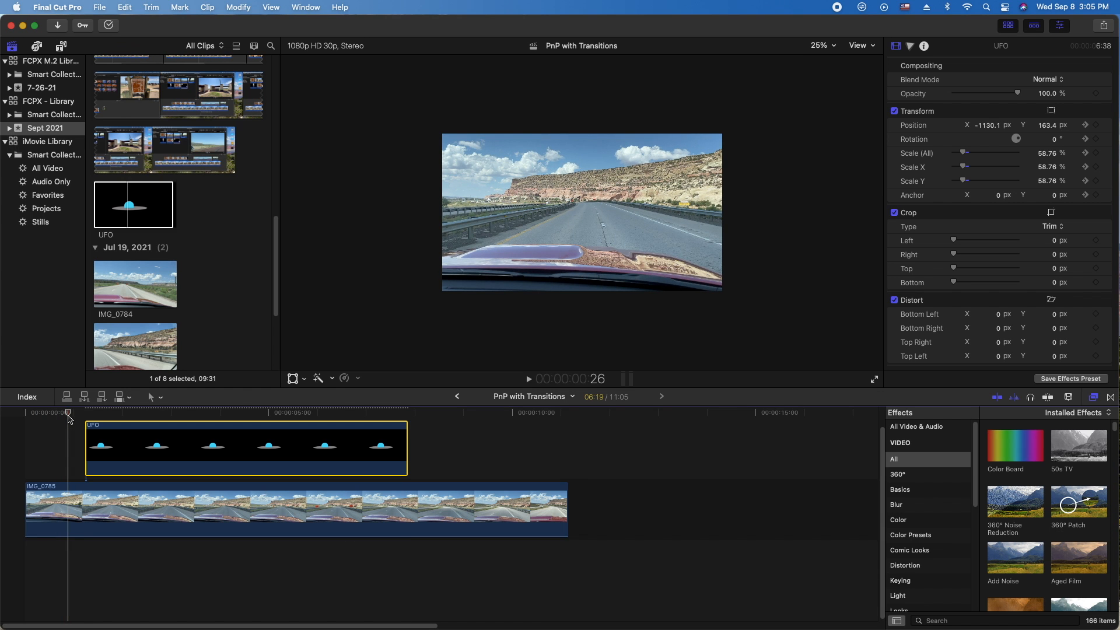
key("space")
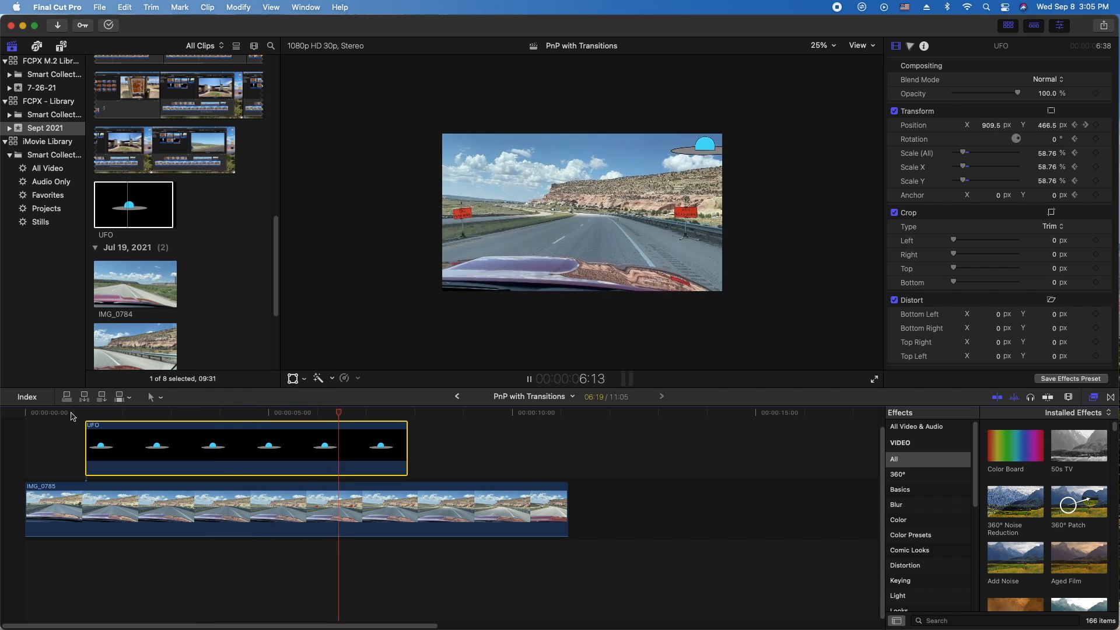
key("space")
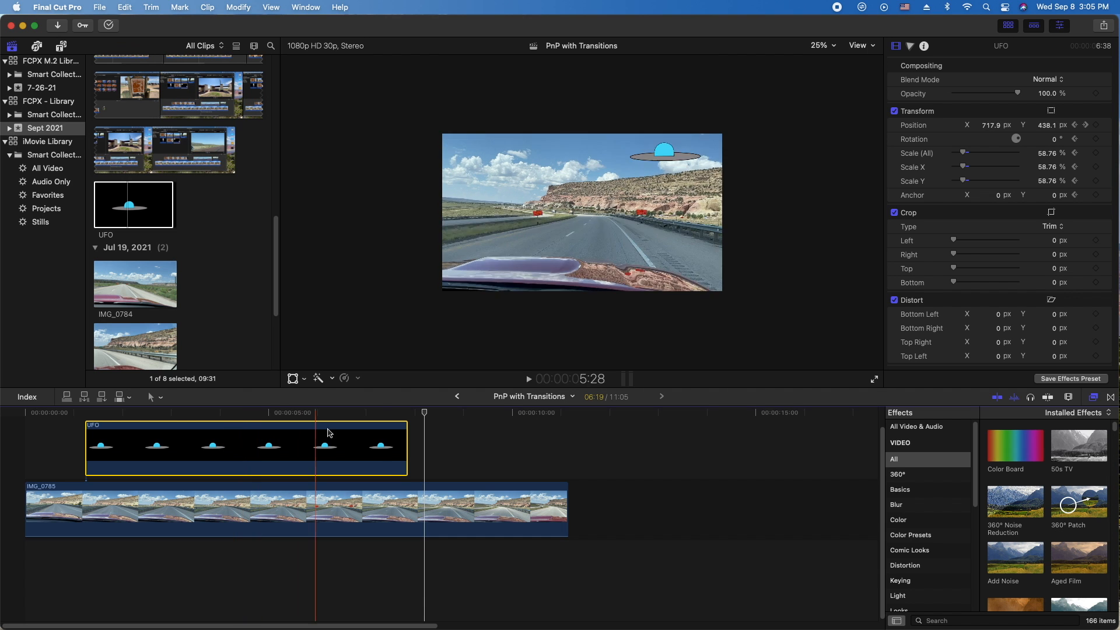
- Add five intermediate position keyframes along the UFO's motion path, from 2:29 through 7:04
left_click_drag(424, 414, 263, 418)
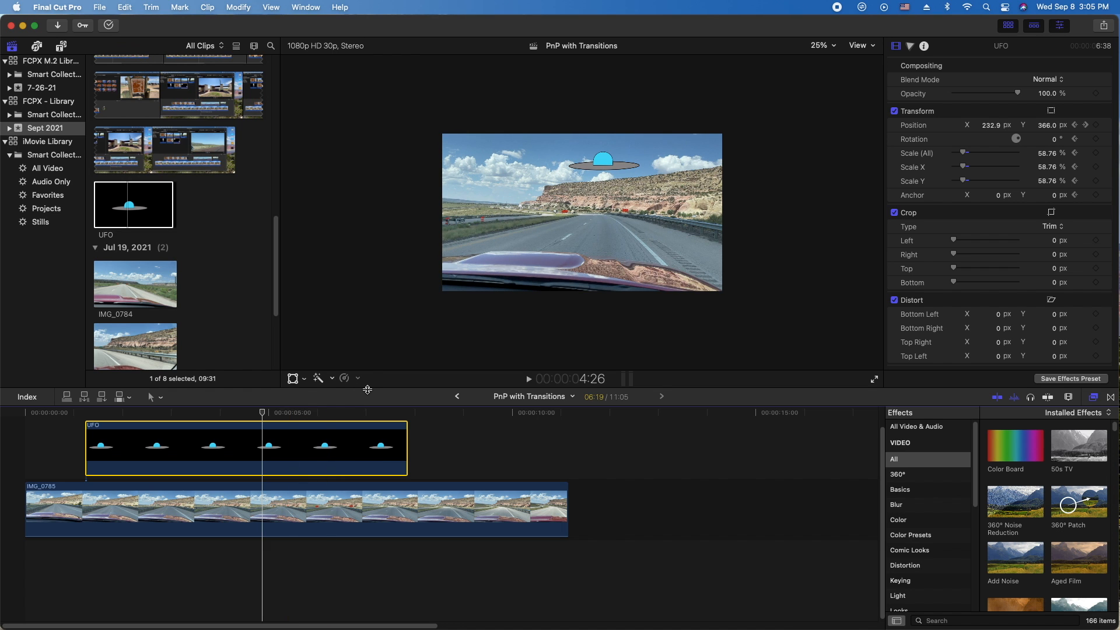
left_click_drag(367, 390, 365, 361)
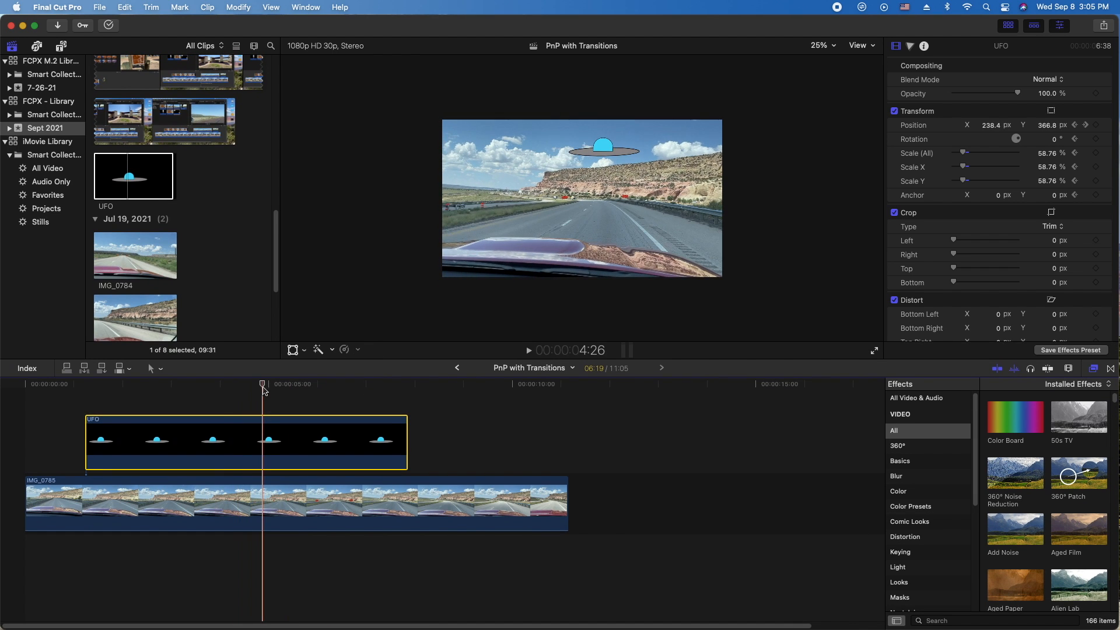
left_click_drag(263, 390, 237, 388)
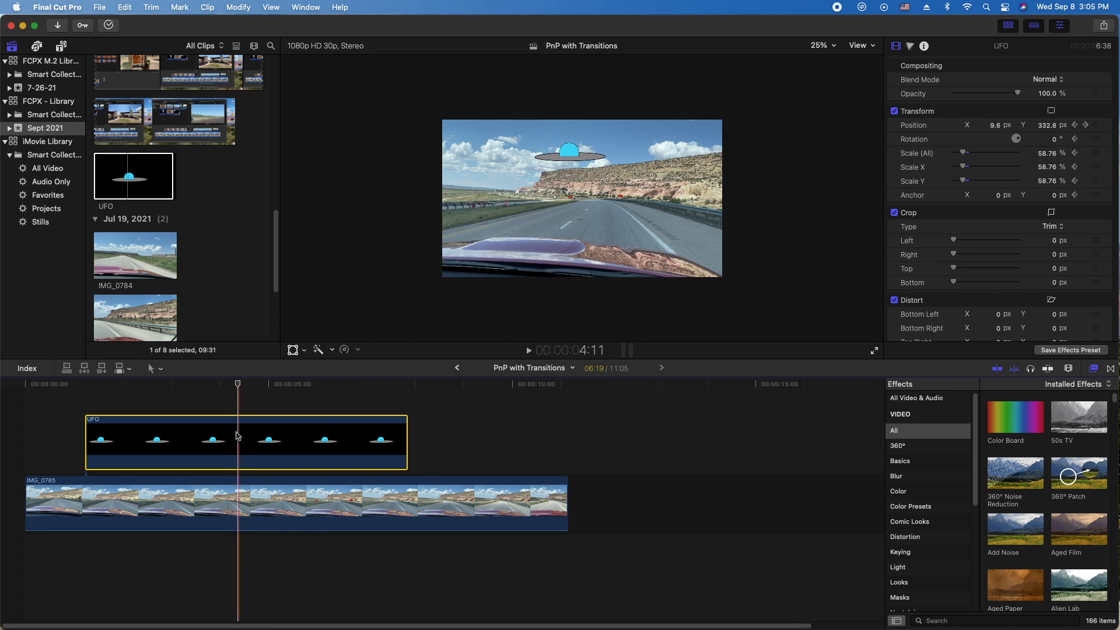
left_click(236, 437)
left_click(293, 352)
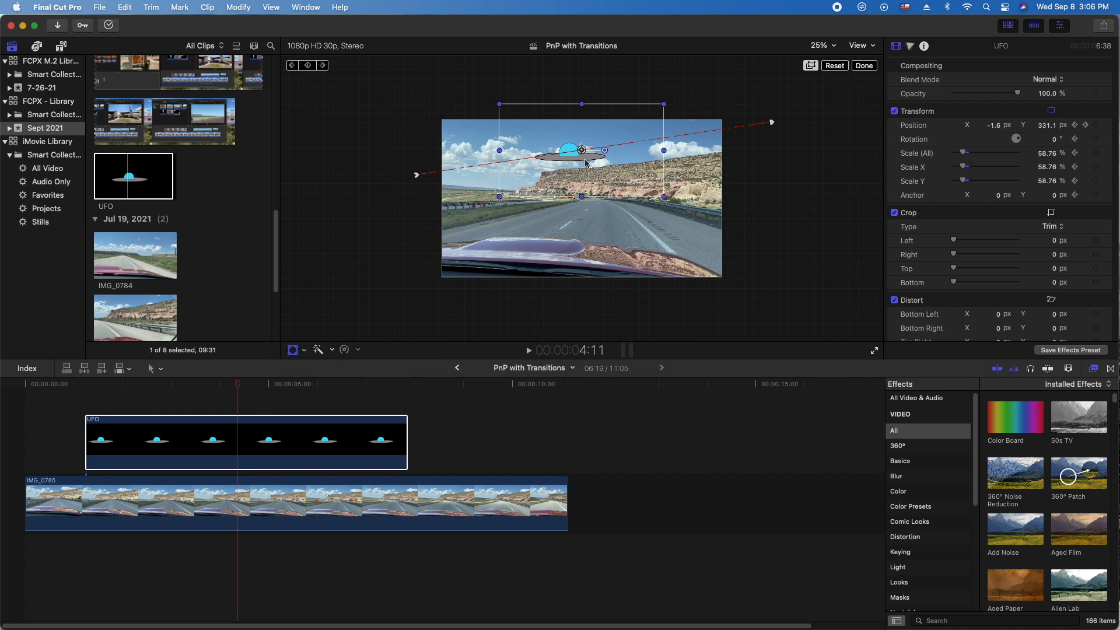
left_click_drag(424, 173, 468, 181)
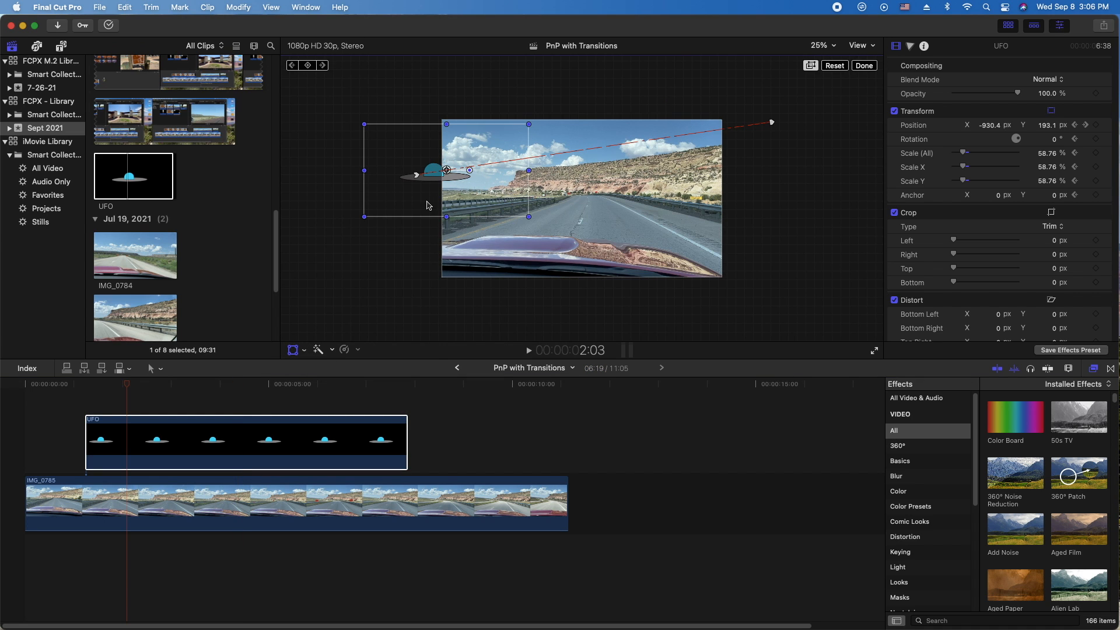
left_click(494, 168)
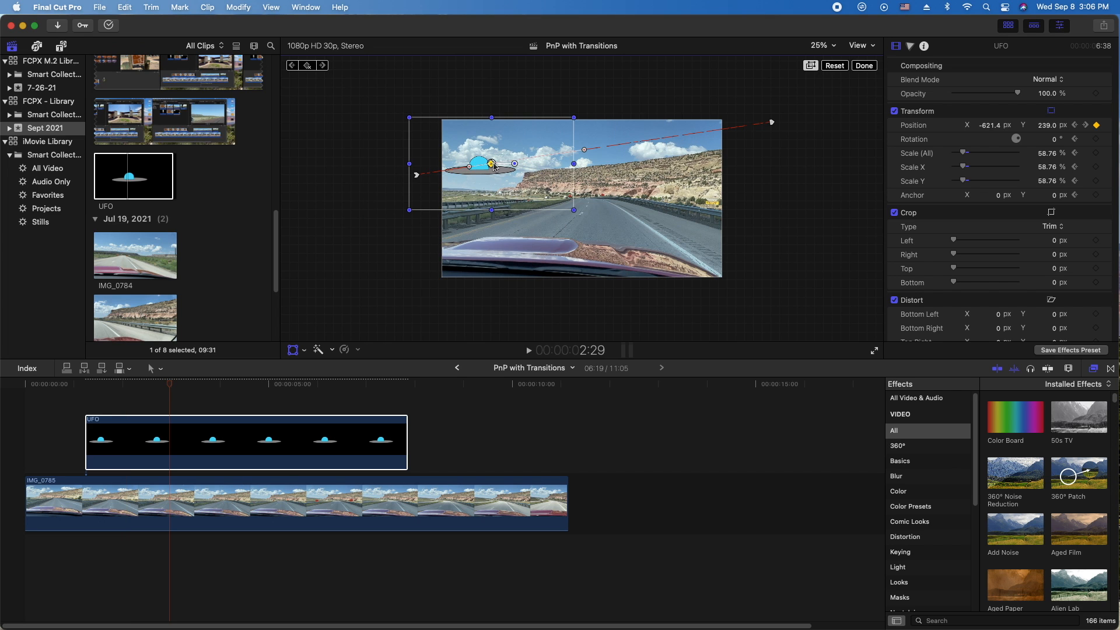
left_click(570, 153)
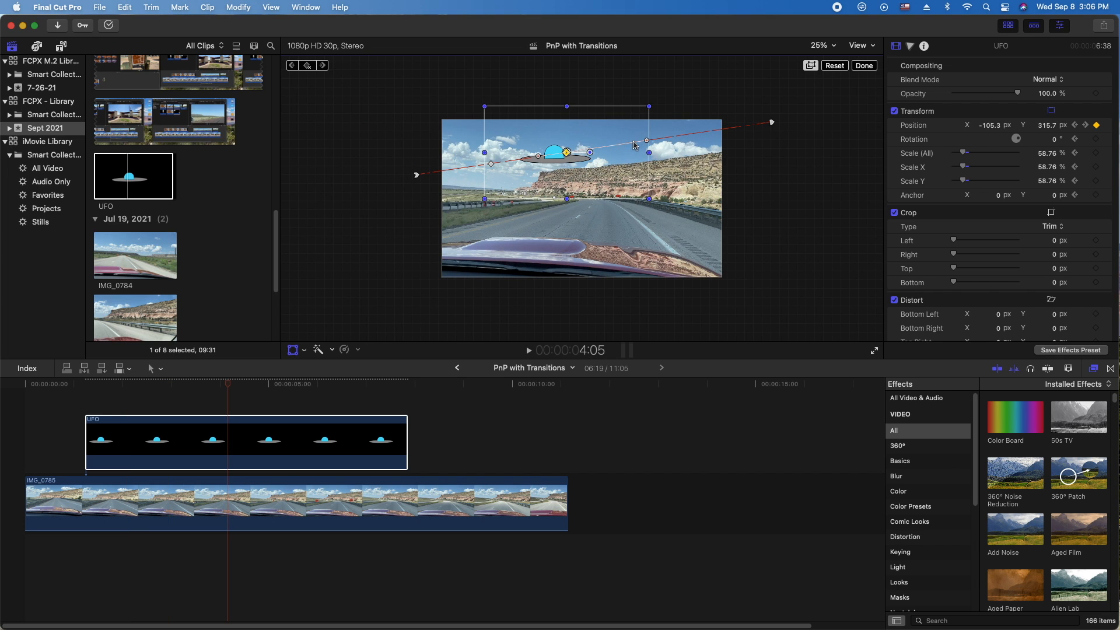
left_click(631, 143)
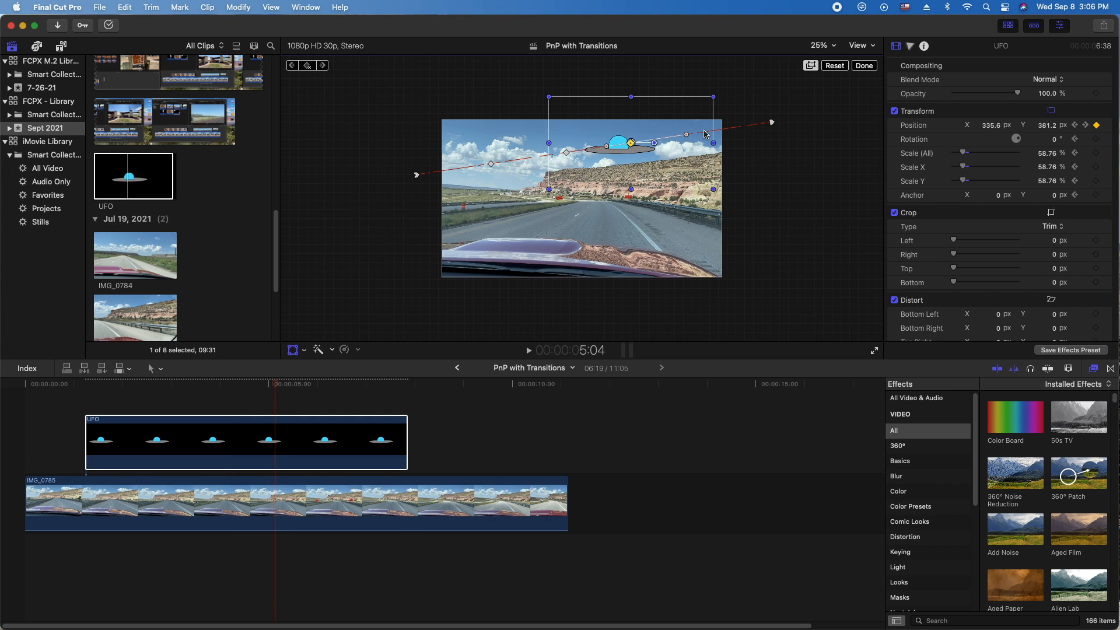
left_click(706, 132)
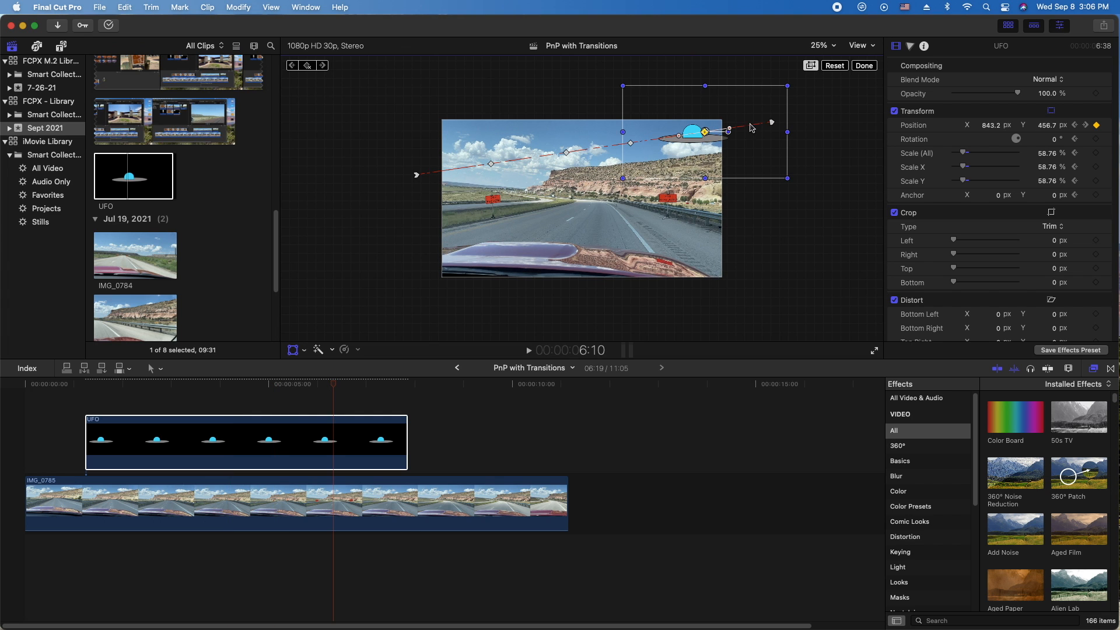
left_click(752, 128)
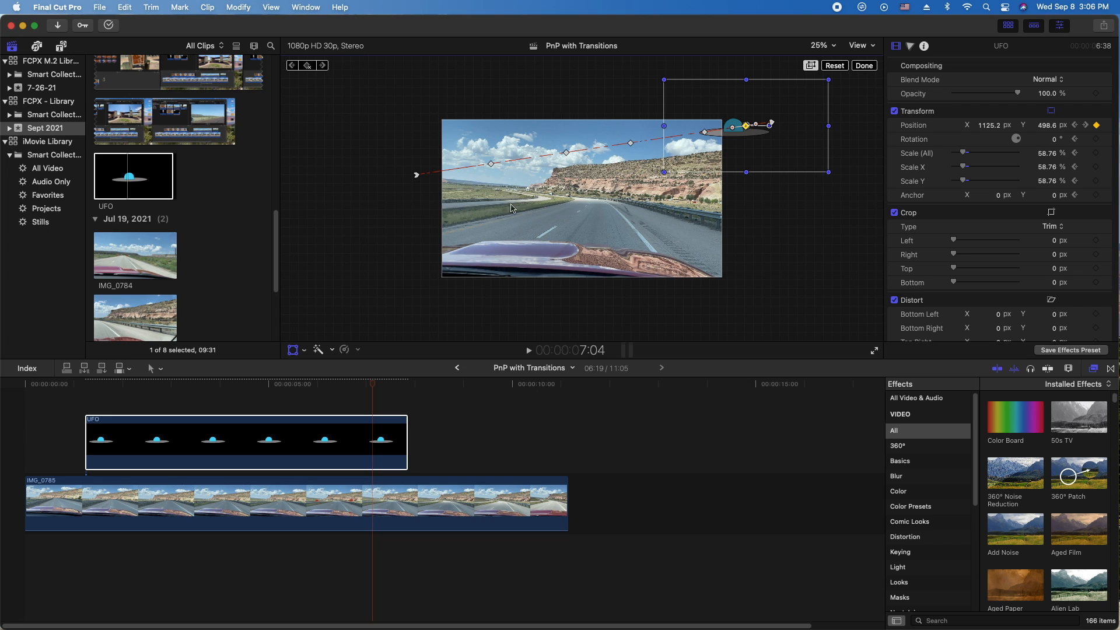
- Rotate the UFO at its existing motion-path keyframes, to 17° at 2:29 and 3.2° at 4:05
left_click(491, 166)
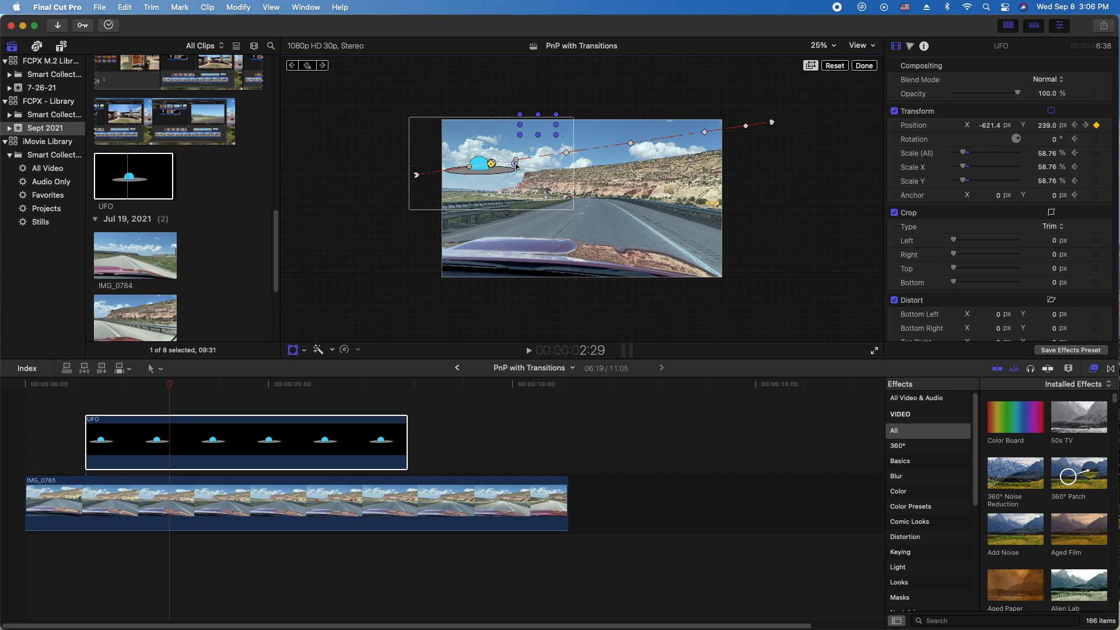
left_click(830, 46)
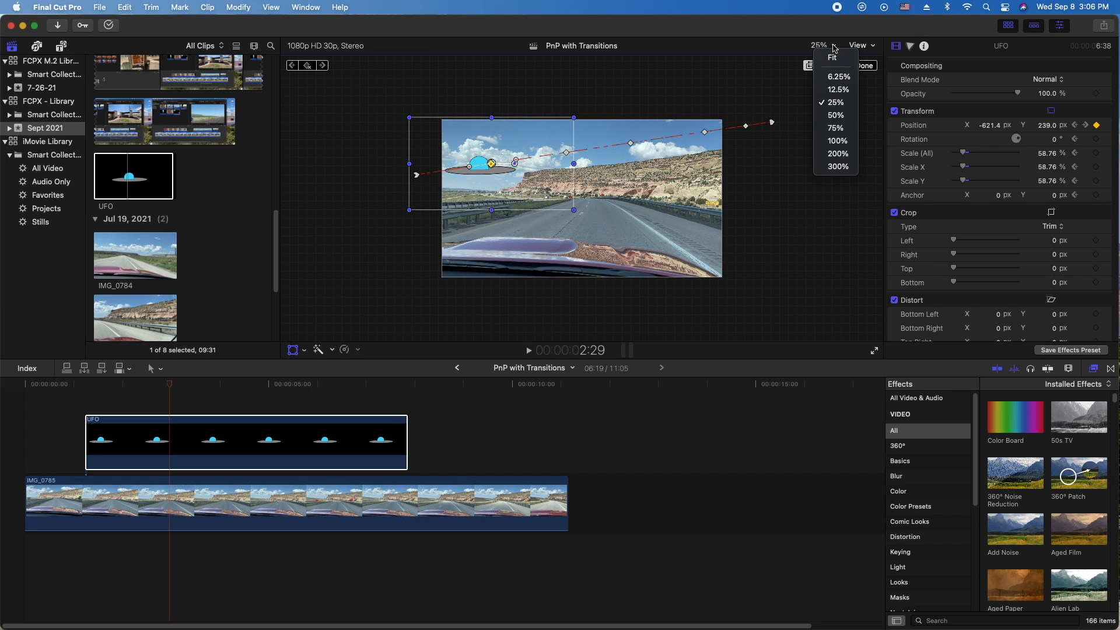
left_click(835, 116)
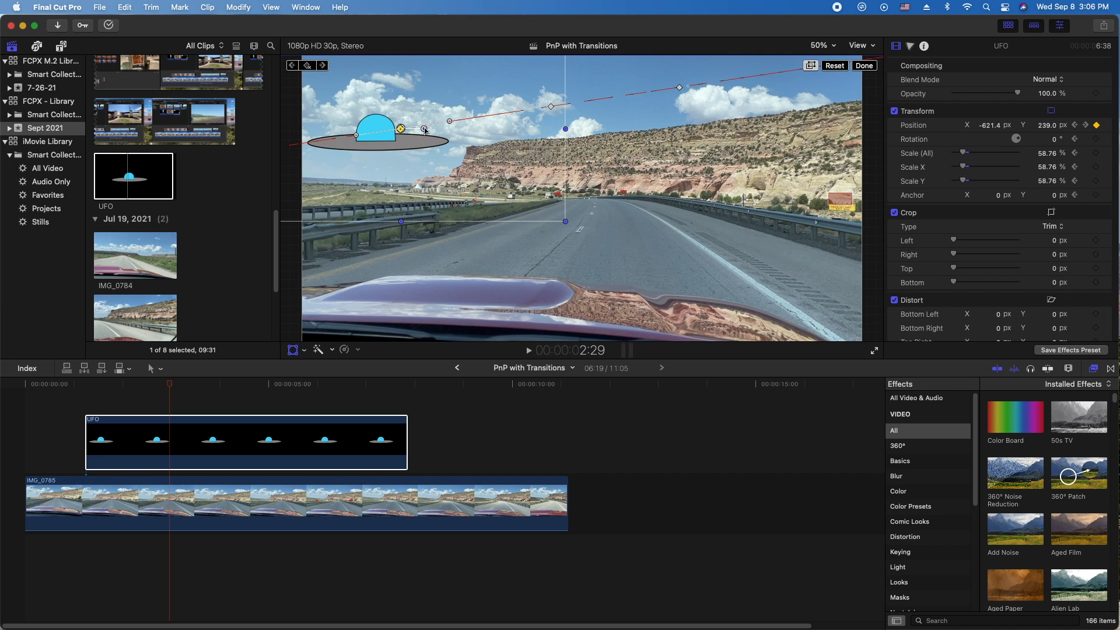
left_click_drag(424, 129, 425, 118)
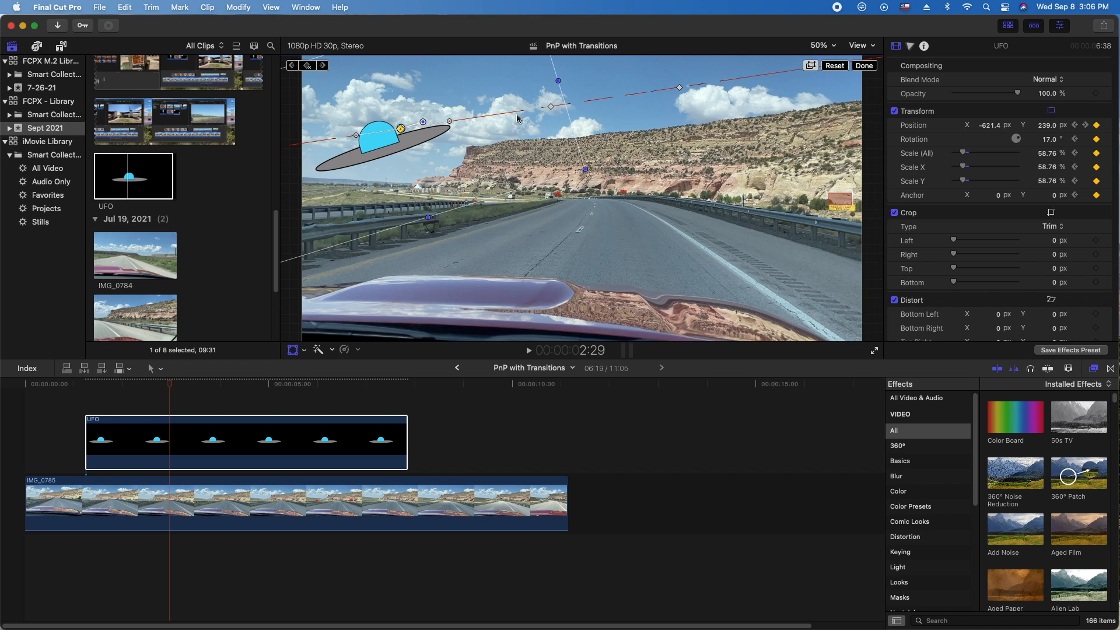
left_click(552, 108)
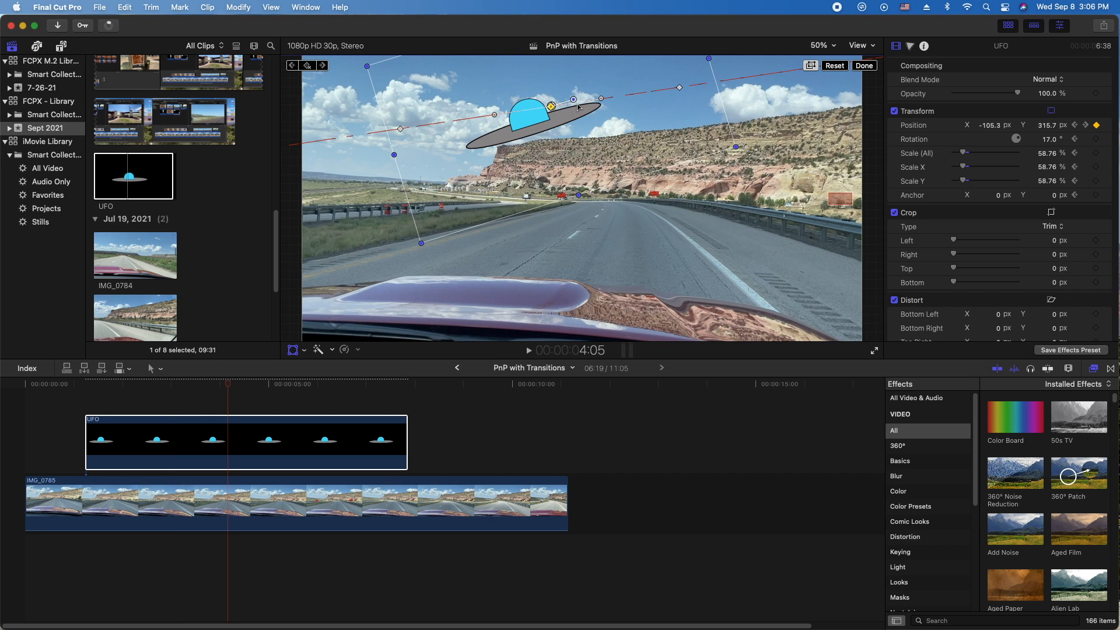
left_click_drag(574, 102, 577, 106)
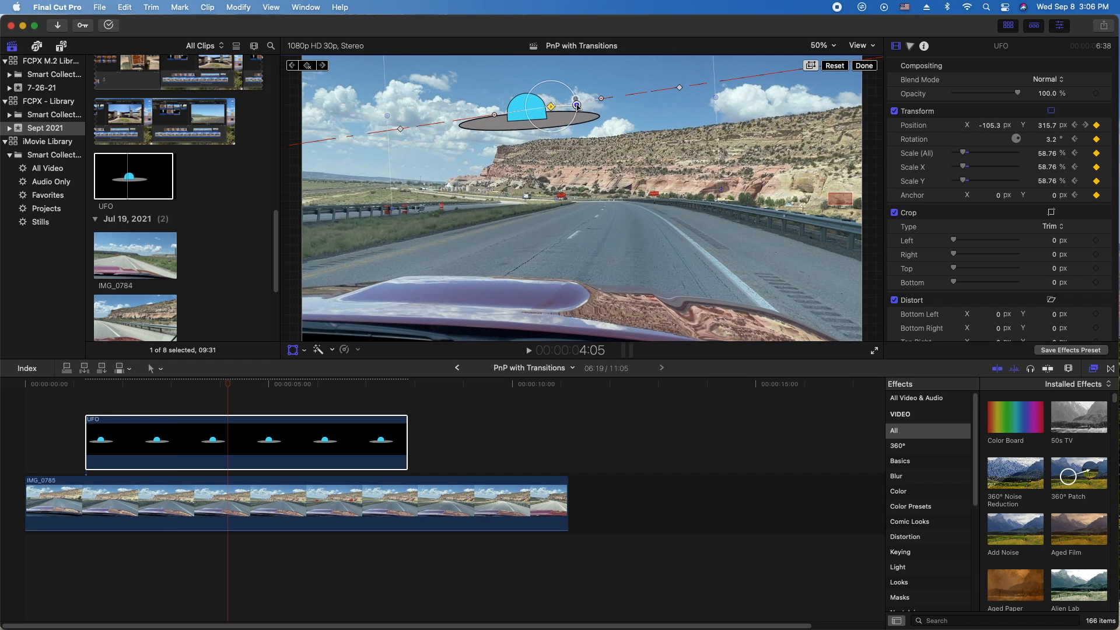
- Scale the UFO down at its path keyframes to 39.58% at 5:04, 26.38% at 6:10 and 15.03% at 7:04, and finish the transform
left_click(681, 88)
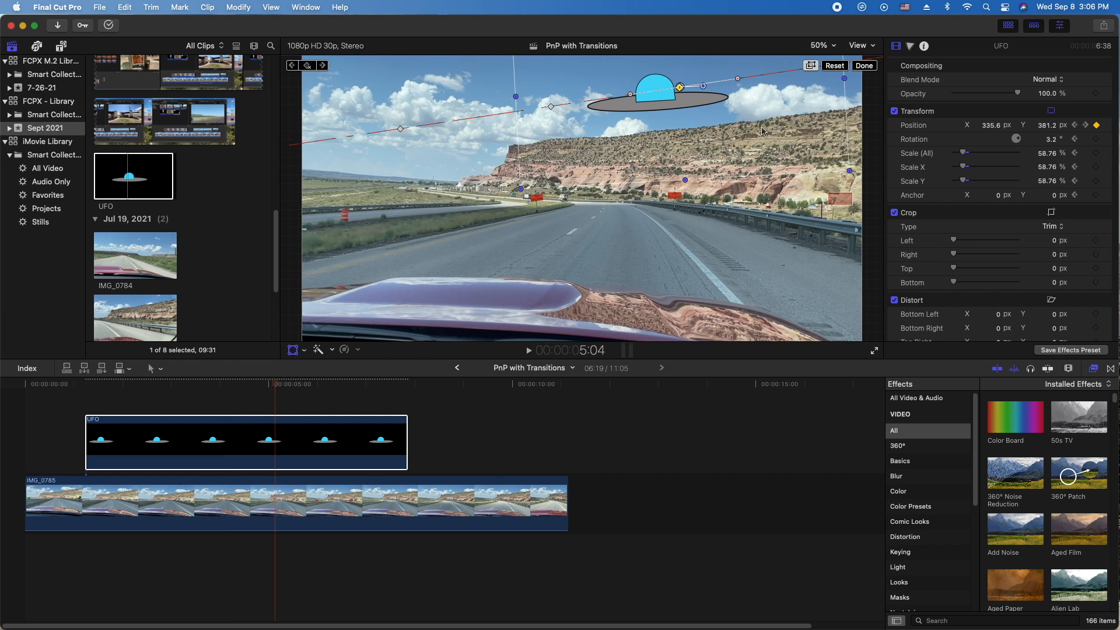
left_click_drag(847, 170, 790, 141)
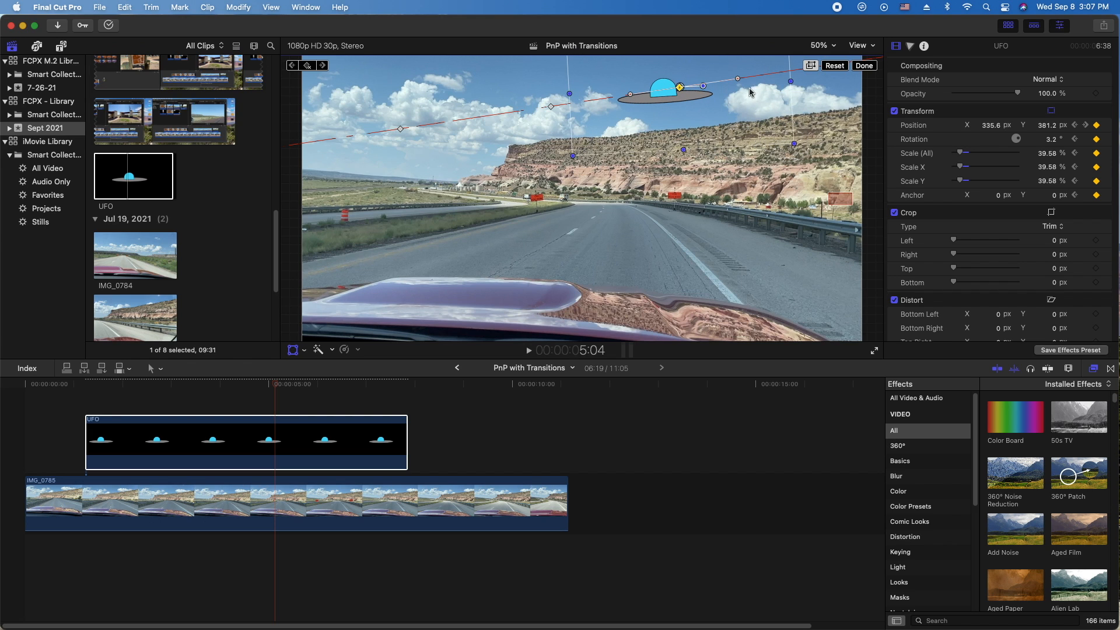
left_click(835, 49)
left_click(843, 104)
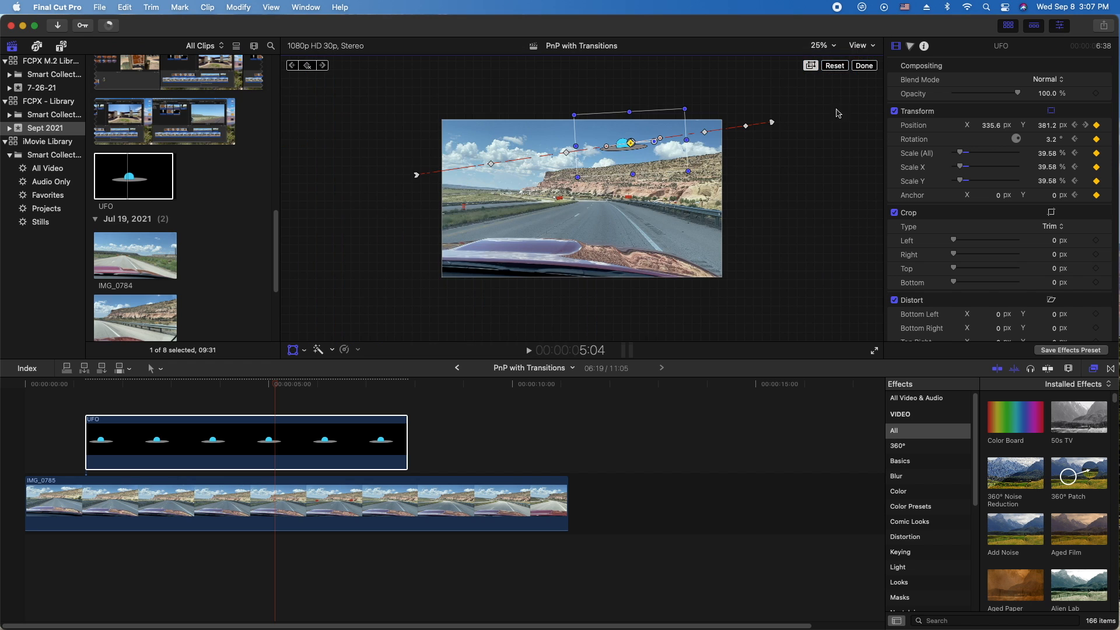
left_click(705, 134)
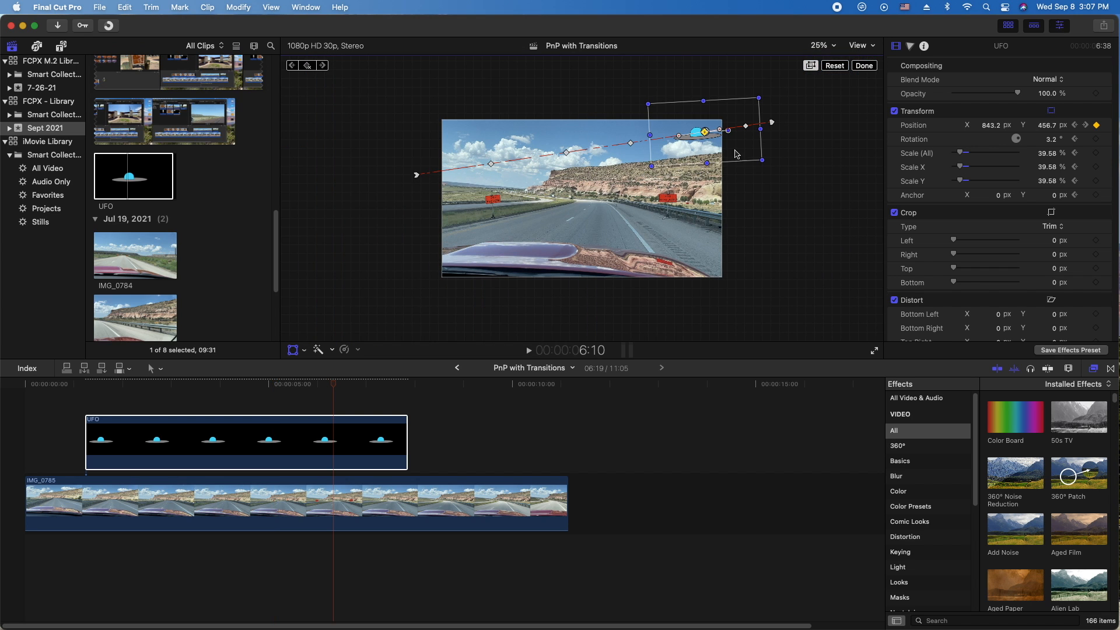
left_click_drag(762, 159, 776, 136)
left_click(747, 126)
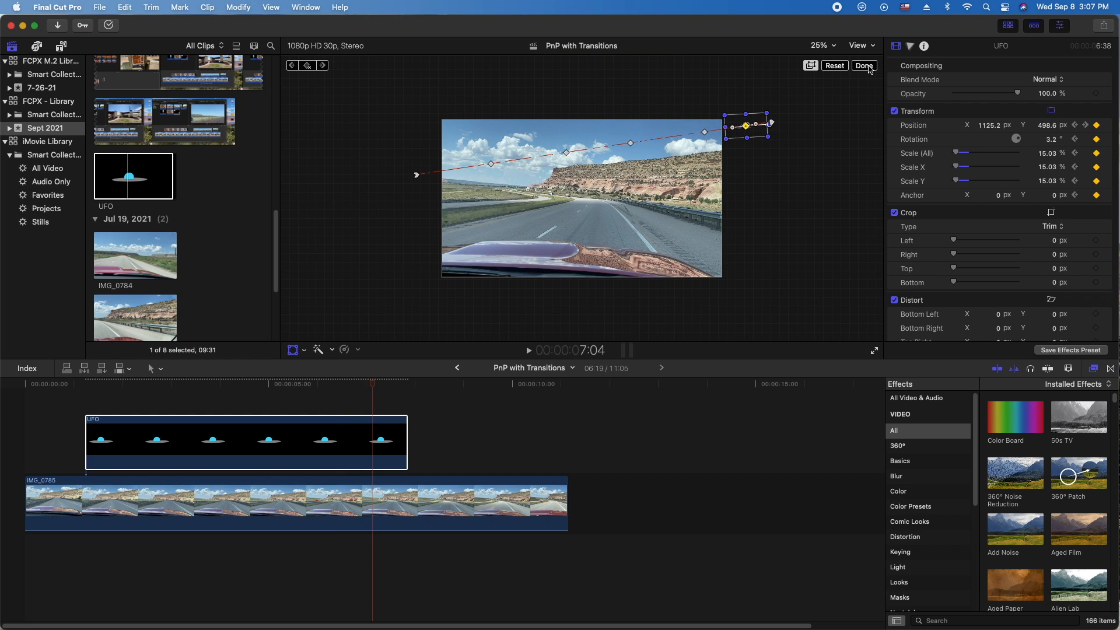
left_click(865, 65)
- Fit the frame in the viewer and play the timeline from before the UFO clip to review its tilting, shrinking flight
left_click(836, 46)
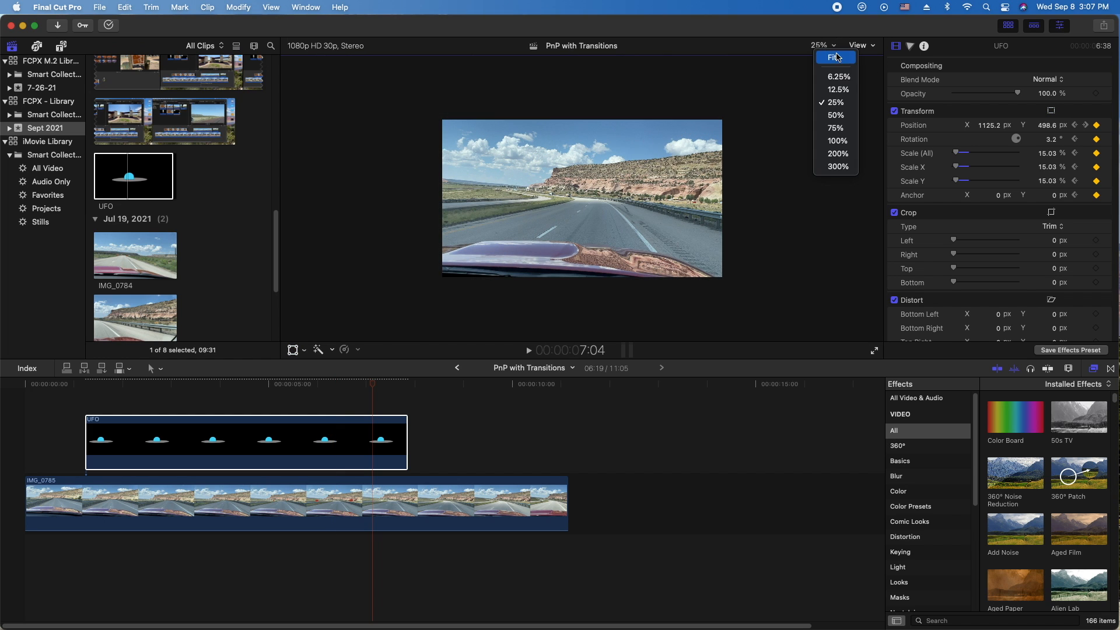
left_click(836, 57)
left_click(40, 433)
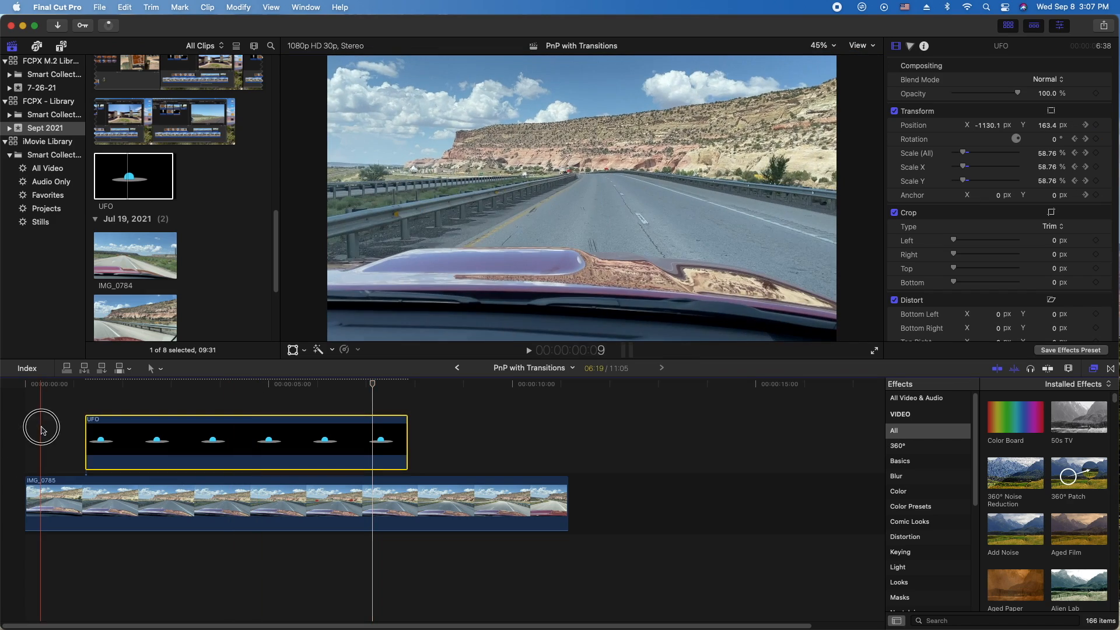
key("space")
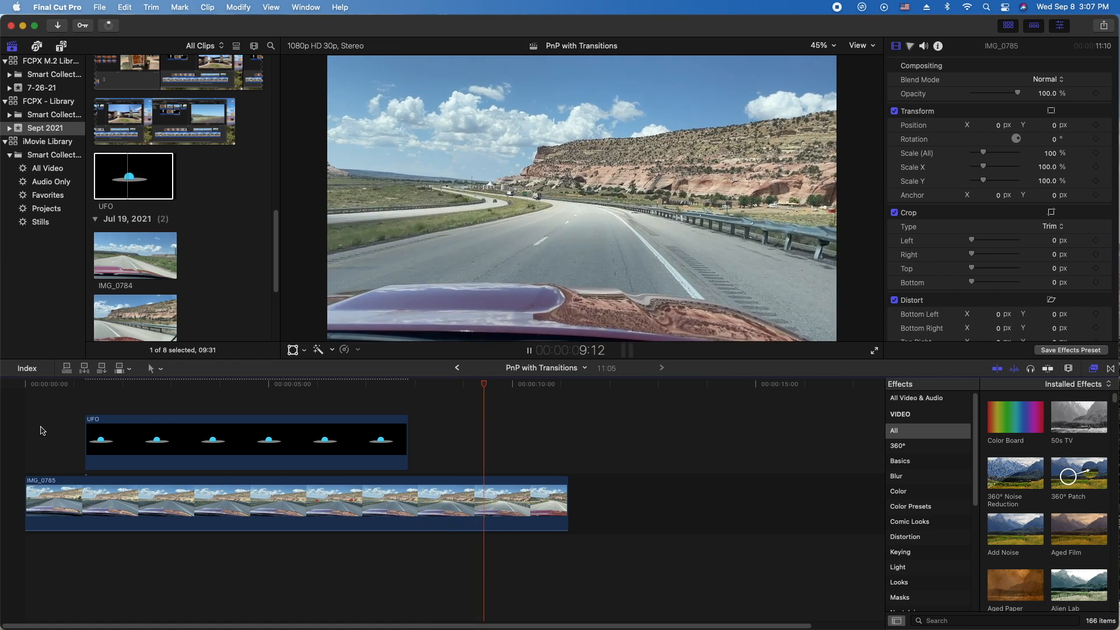
key("space")
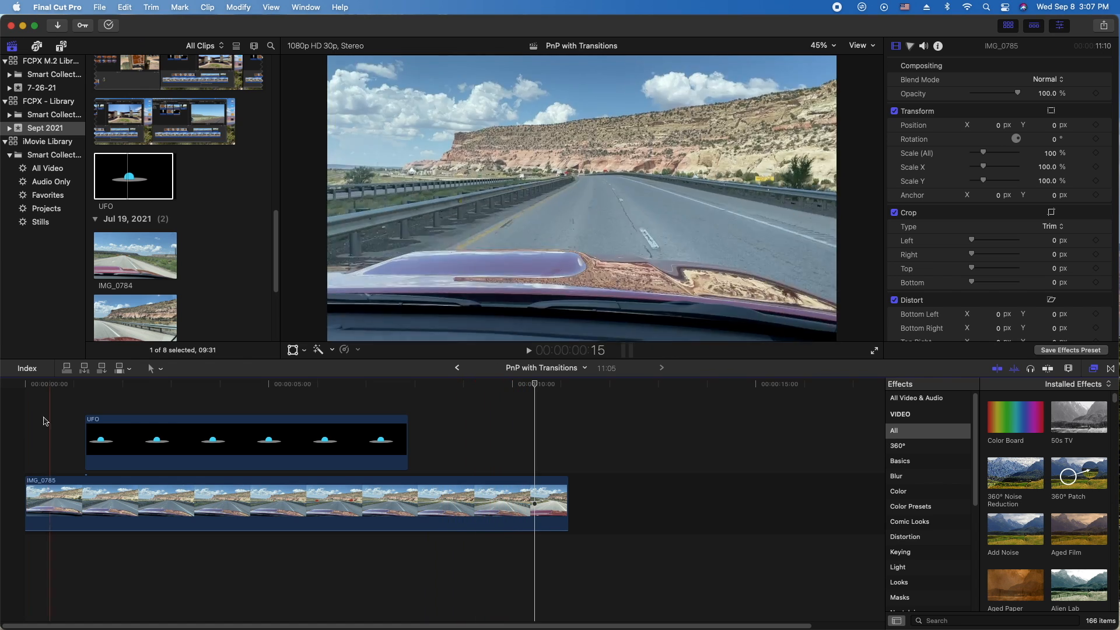
left_click(67, 404)
key("space")
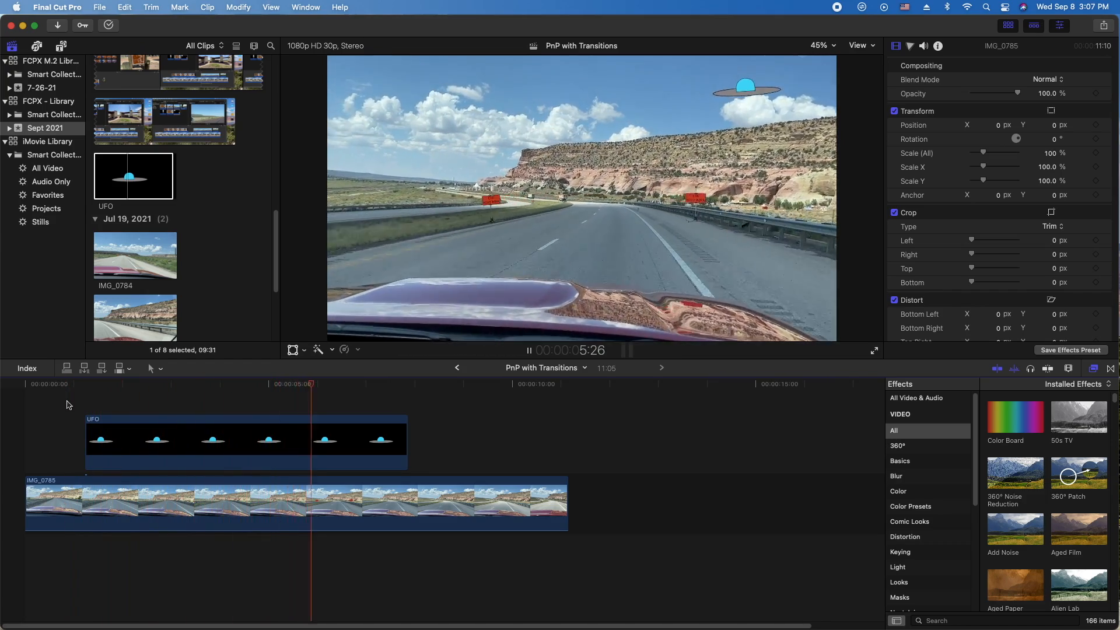
key("space")
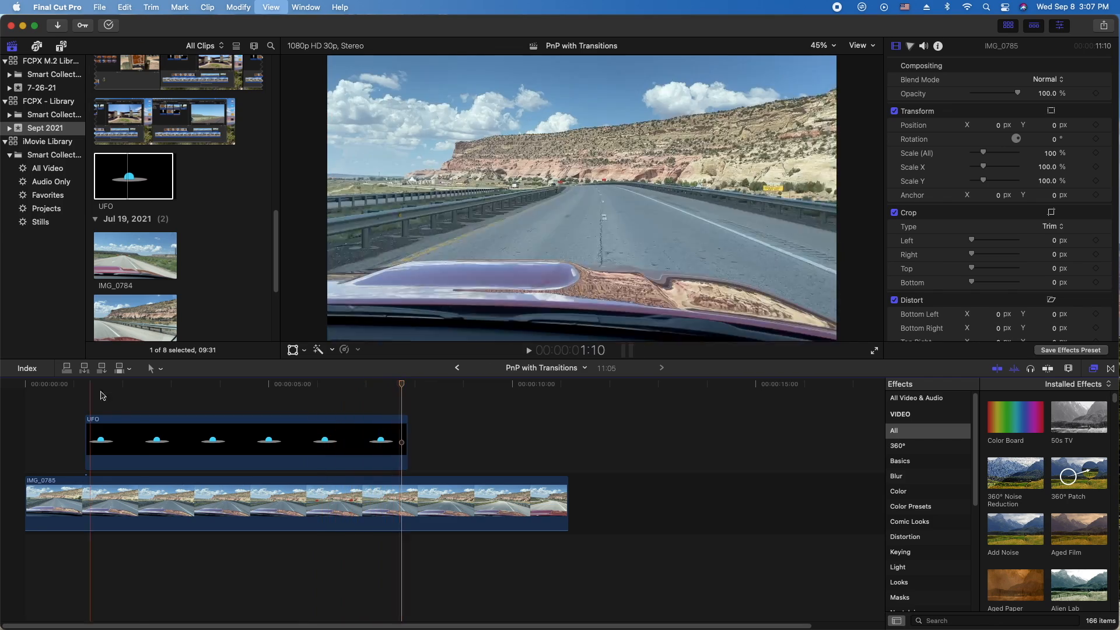
- Reopen the UFO clip's transform and lower its motion-path keyframe at 1:28 to about X -981, Y 70 px
left_click(175, 435)
left_click(212, 442)
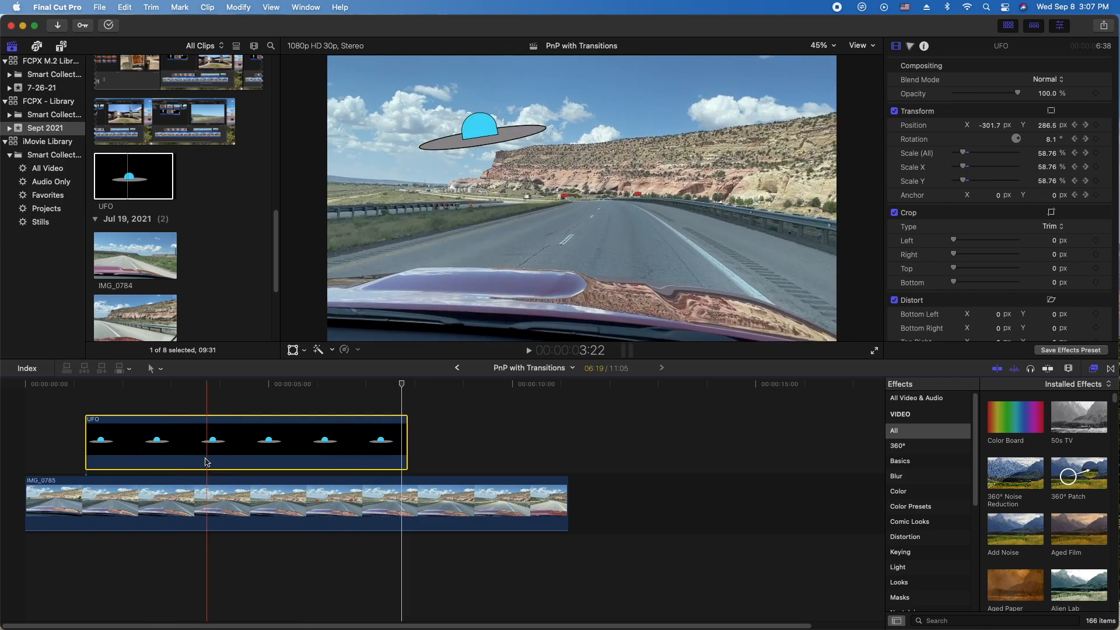
left_click(293, 349)
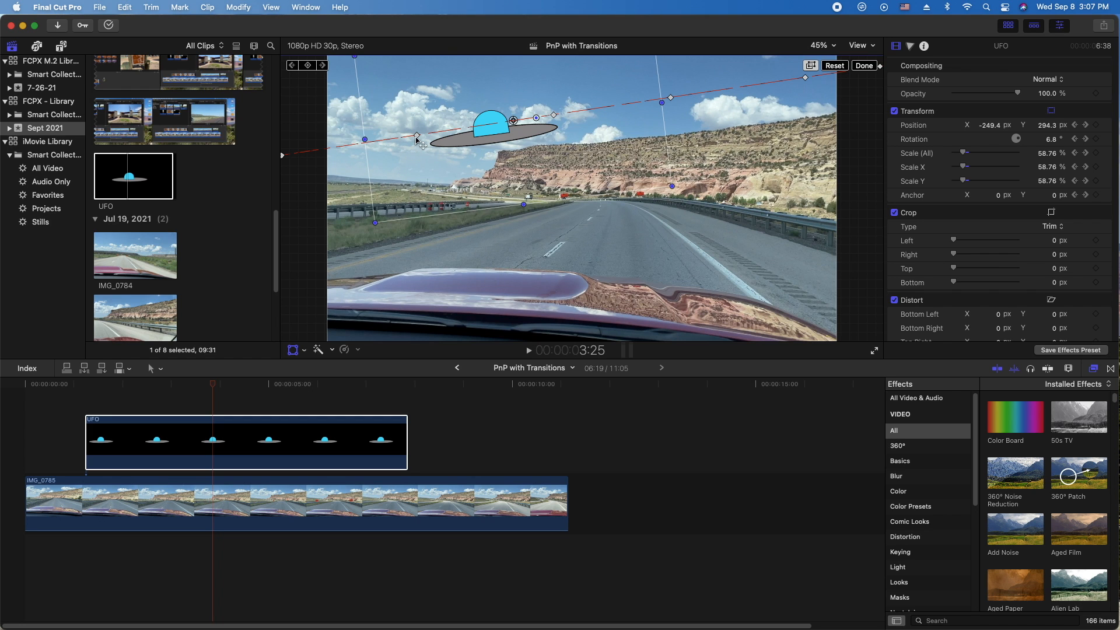
key("alt+semicolon")
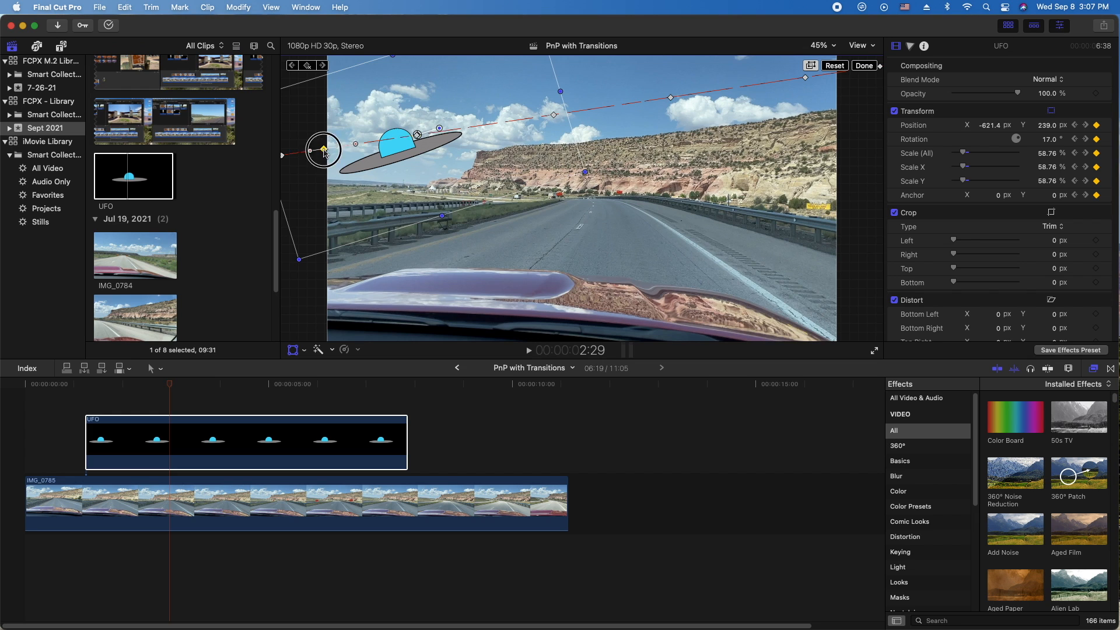
key("alt+semicolon")
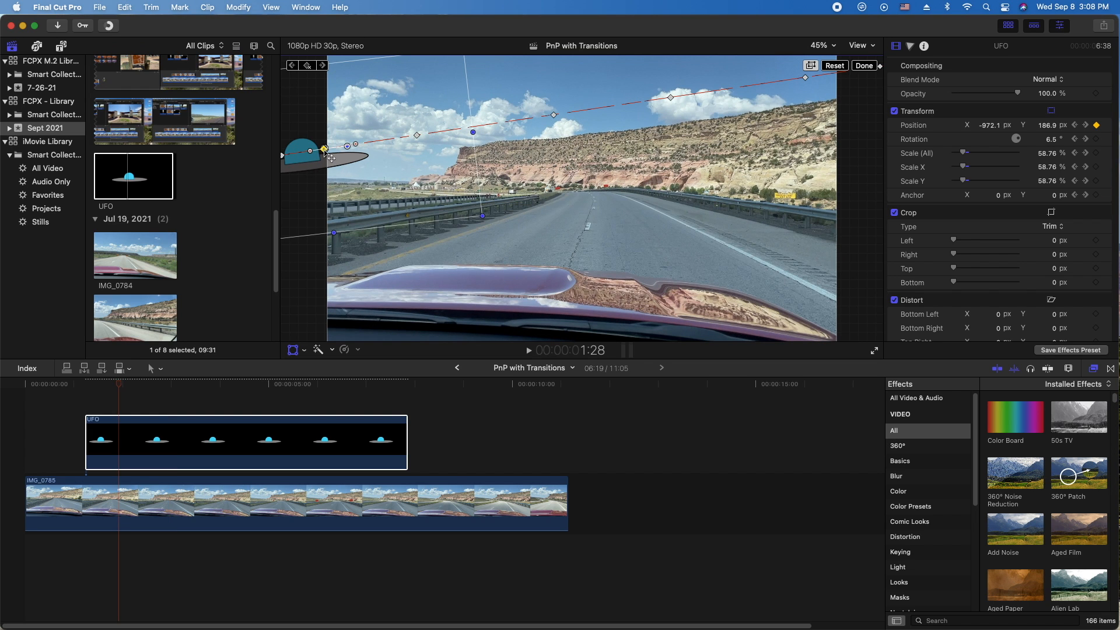
left_click_drag(330, 157, 324, 187)
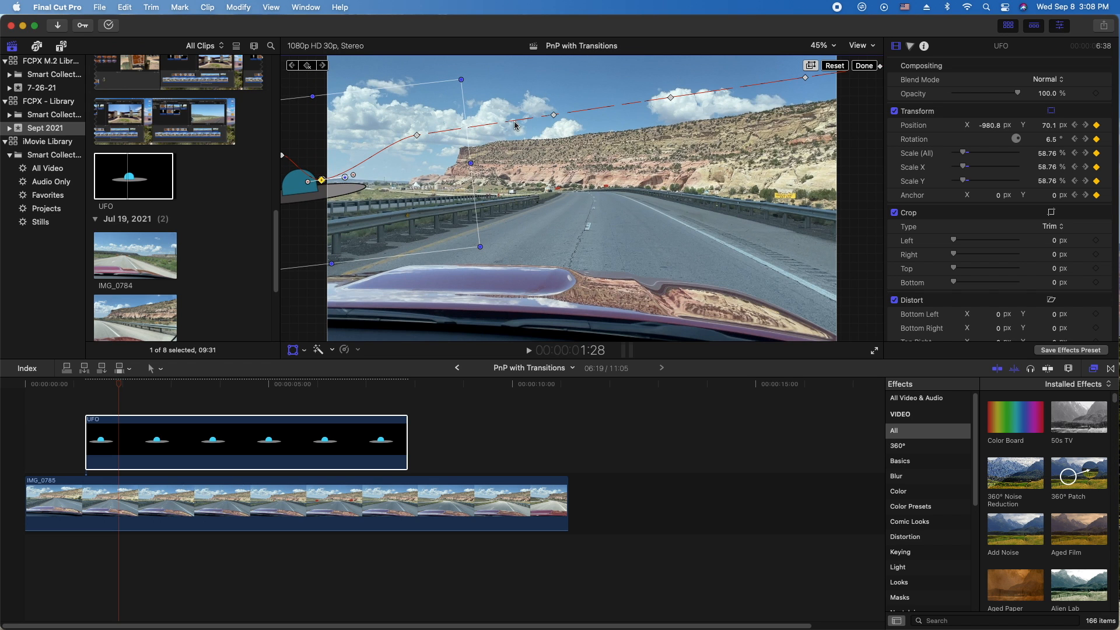
- Reshape the UFO's motion path into a wave by shifting its keyframes from 2:29 through 6:10, with the 6:10 point at about X 839, Y 364 px
left_click(418, 137)
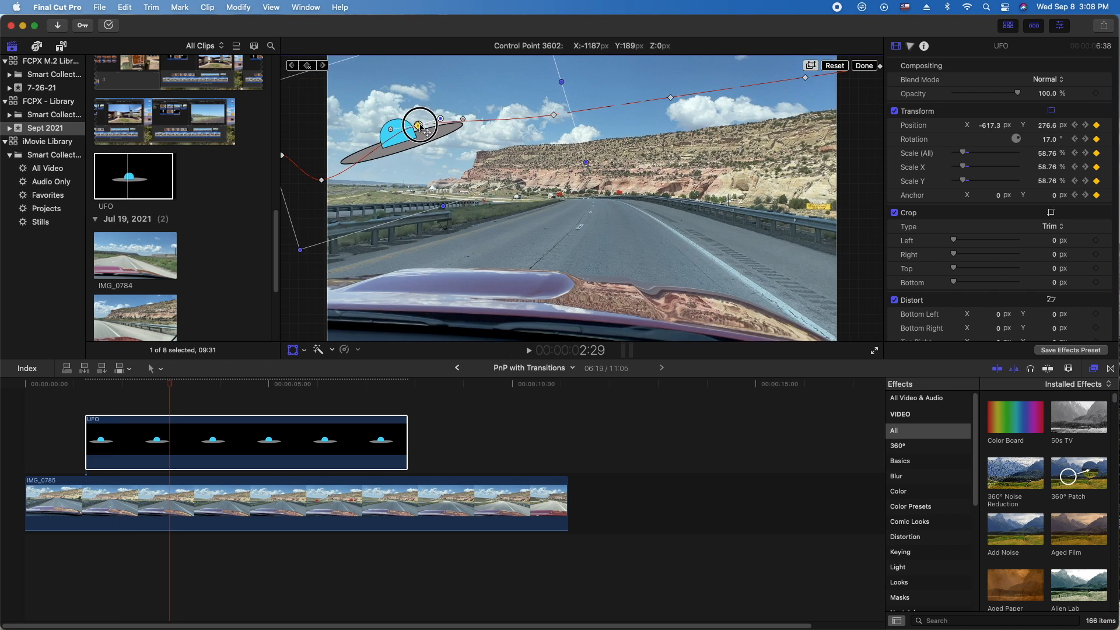
left_click_drag(552, 114, 552, 121)
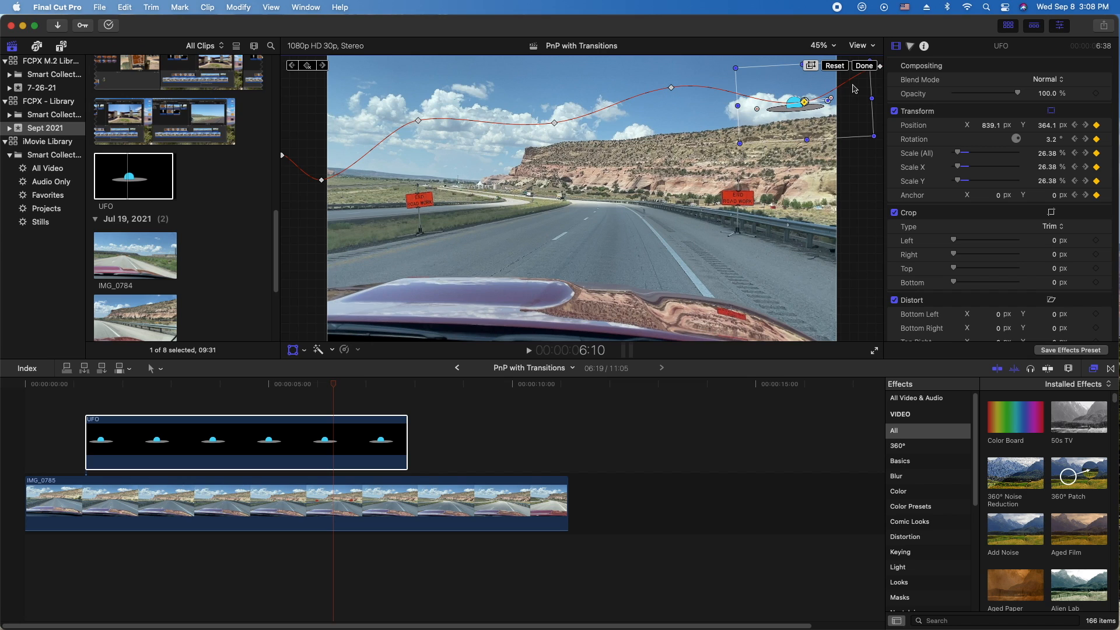
left_click(865, 66)
- Play the timeline from about 1:01 to review the UFO's flight along the wavy motion path
left_click(76, 398)
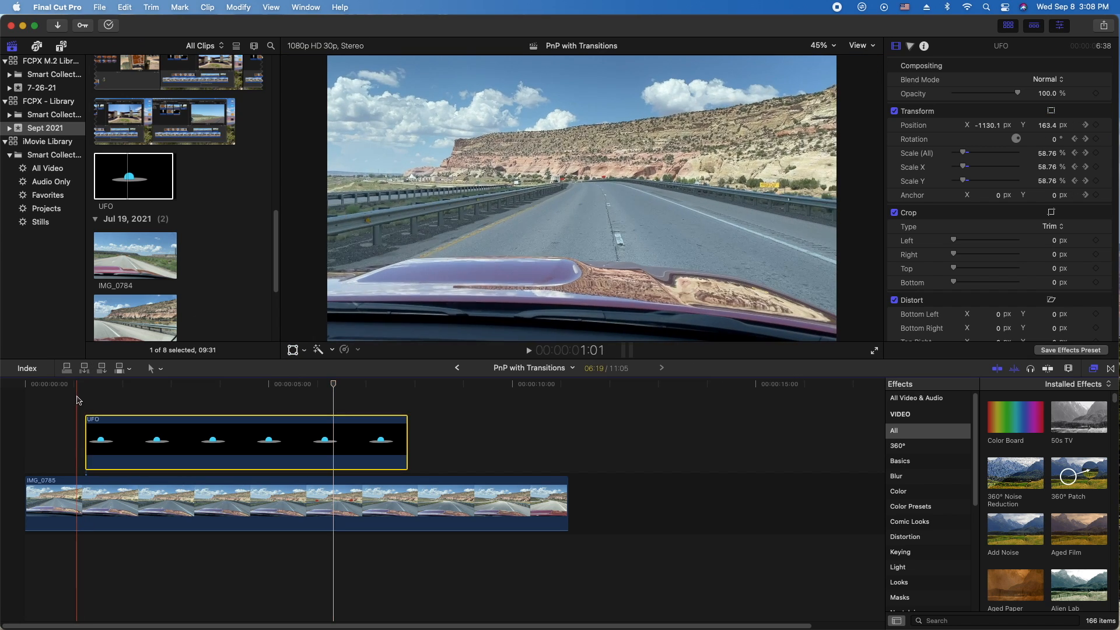
key("space")
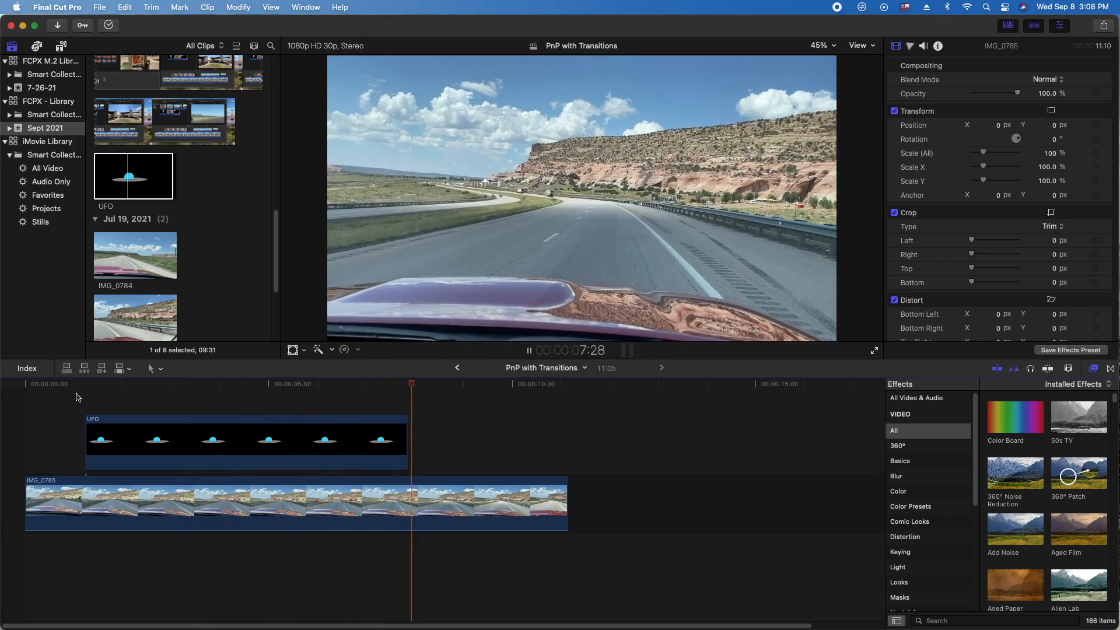
key("space")
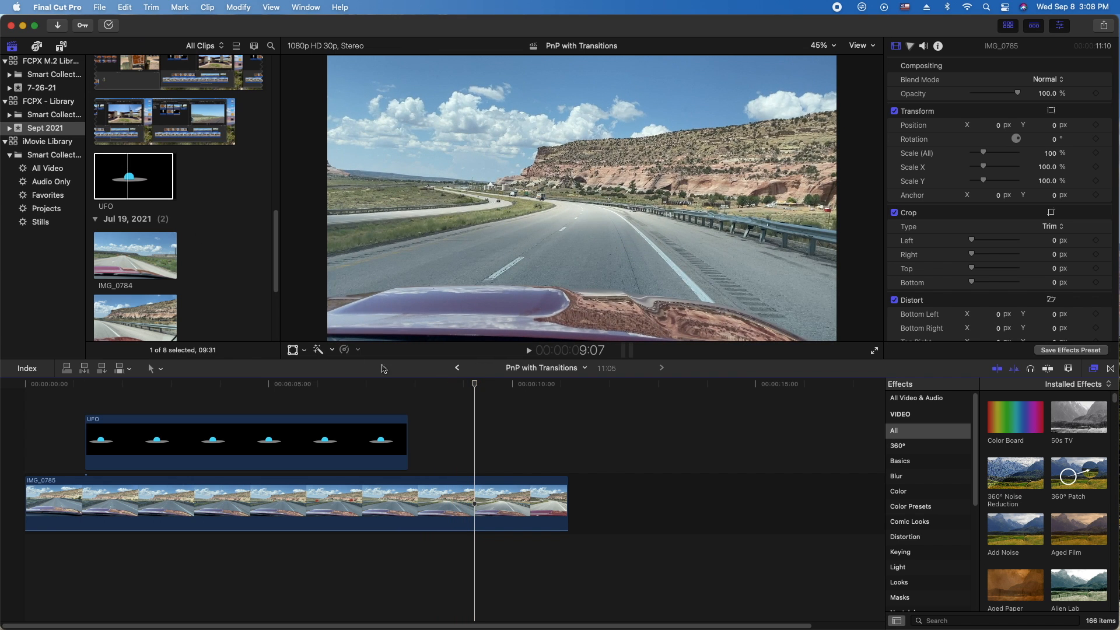
- Replace the animated UFO clip with a fresh UFO clip above IMG_0785, trimmed to a duration of 5:25
left_click(250, 442)
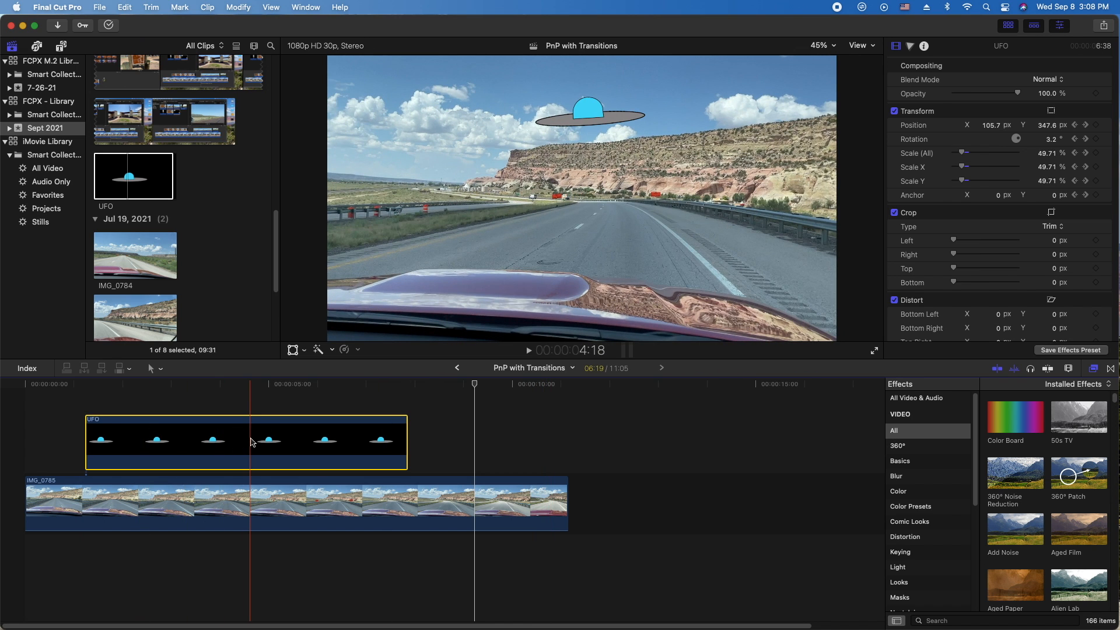
key("Delete")
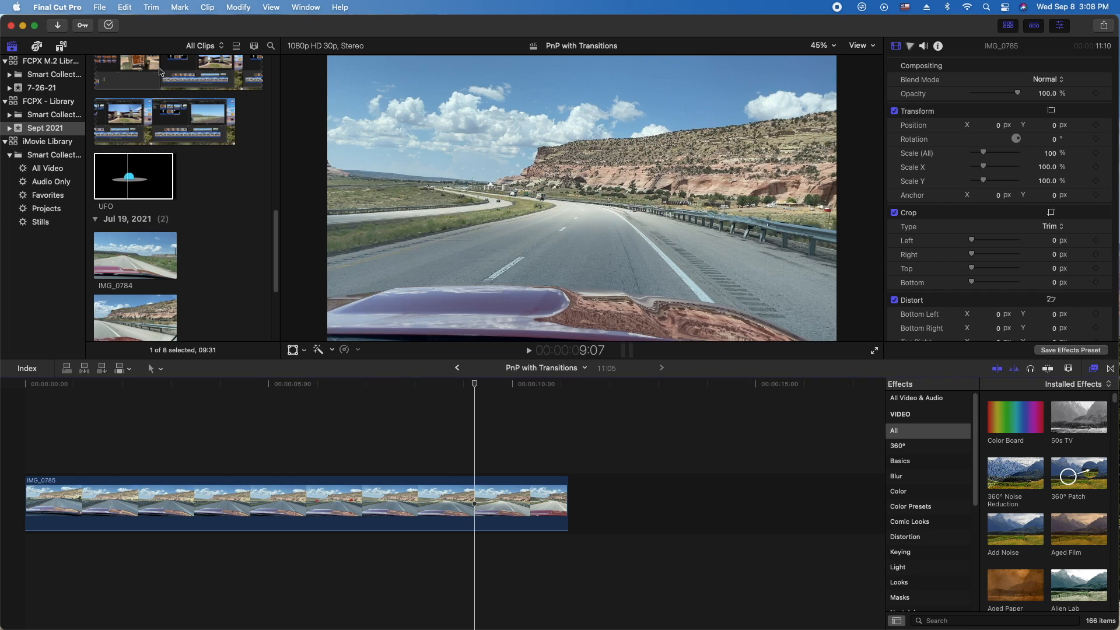
left_click_drag(118, 169, 105, 433)
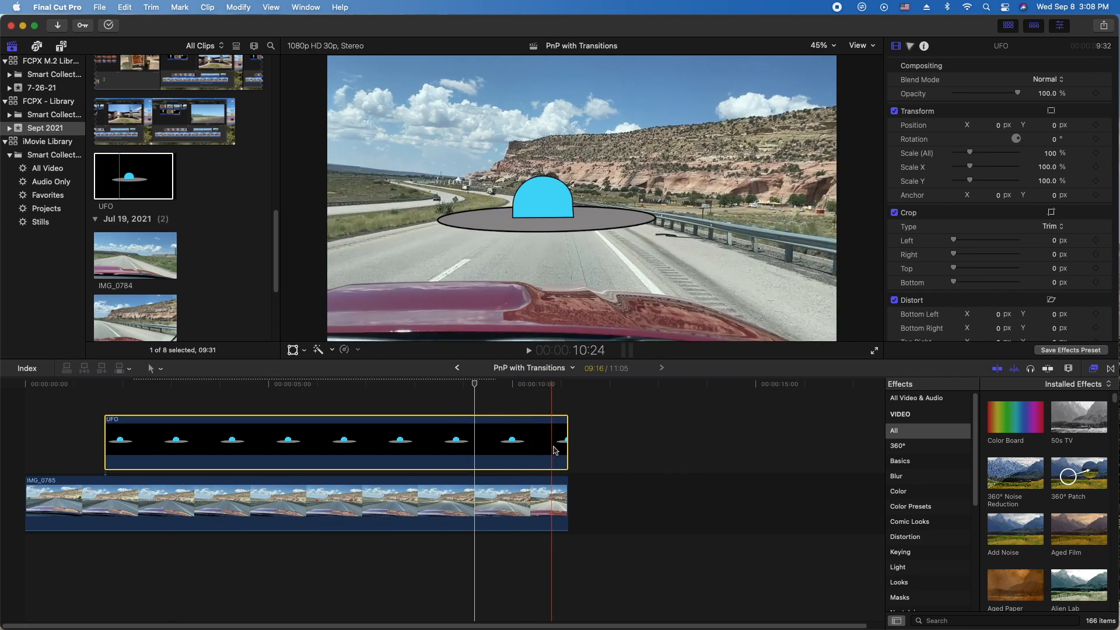
left_click_drag(566, 446, 387, 450)
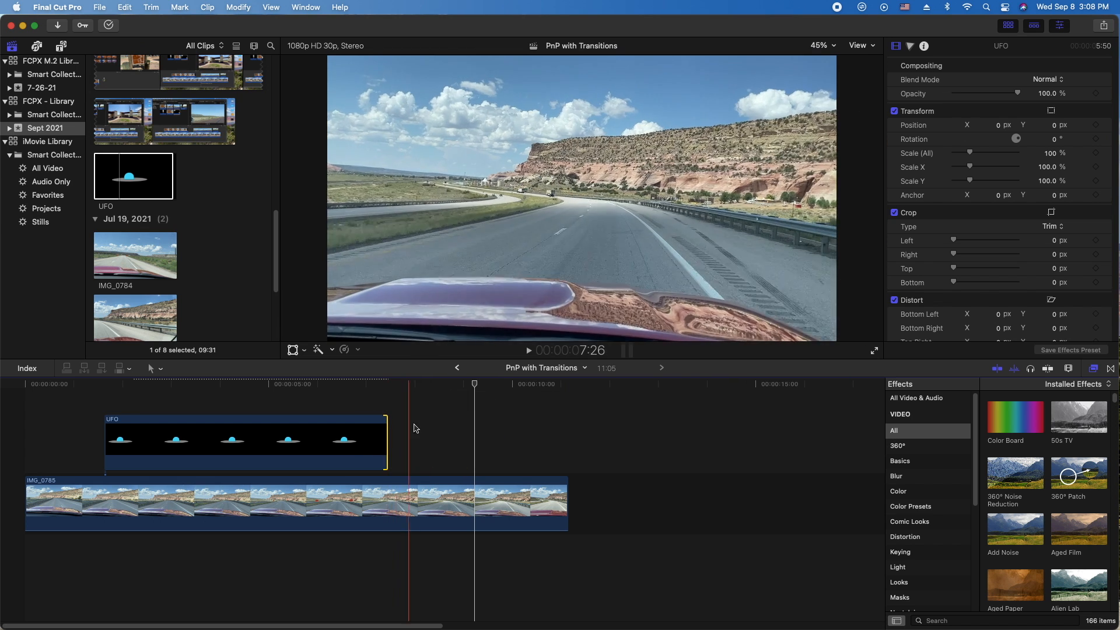
- Set the viewer zoom to 25%, scale the UFO clip to about 56%, and place it outside the frame at about X 1424, Y 542 px
left_click(835, 46)
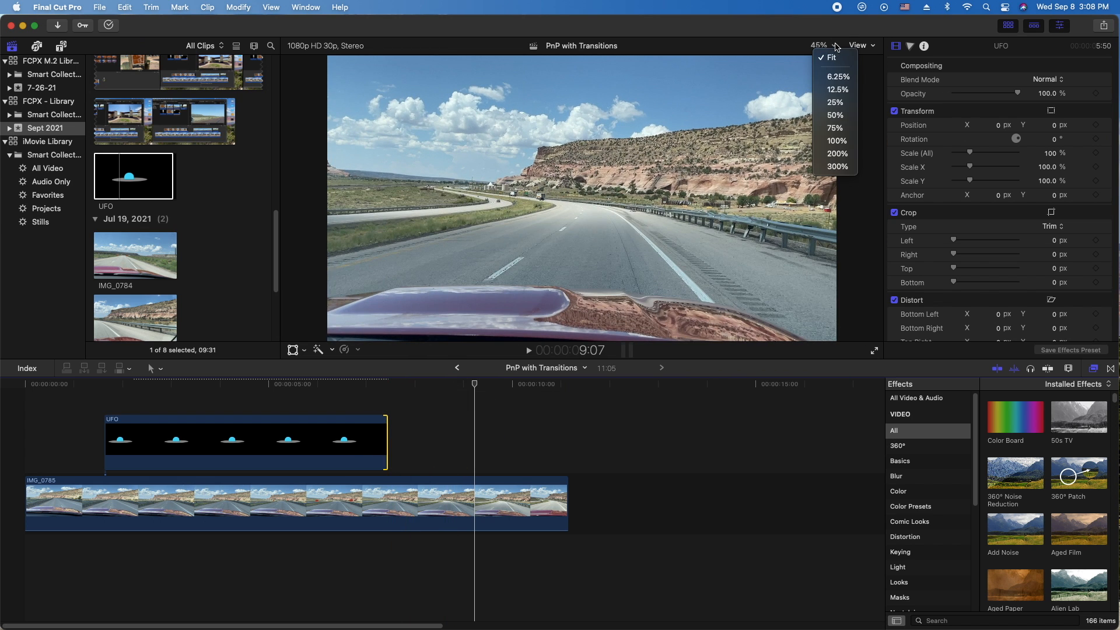
left_click(835, 103)
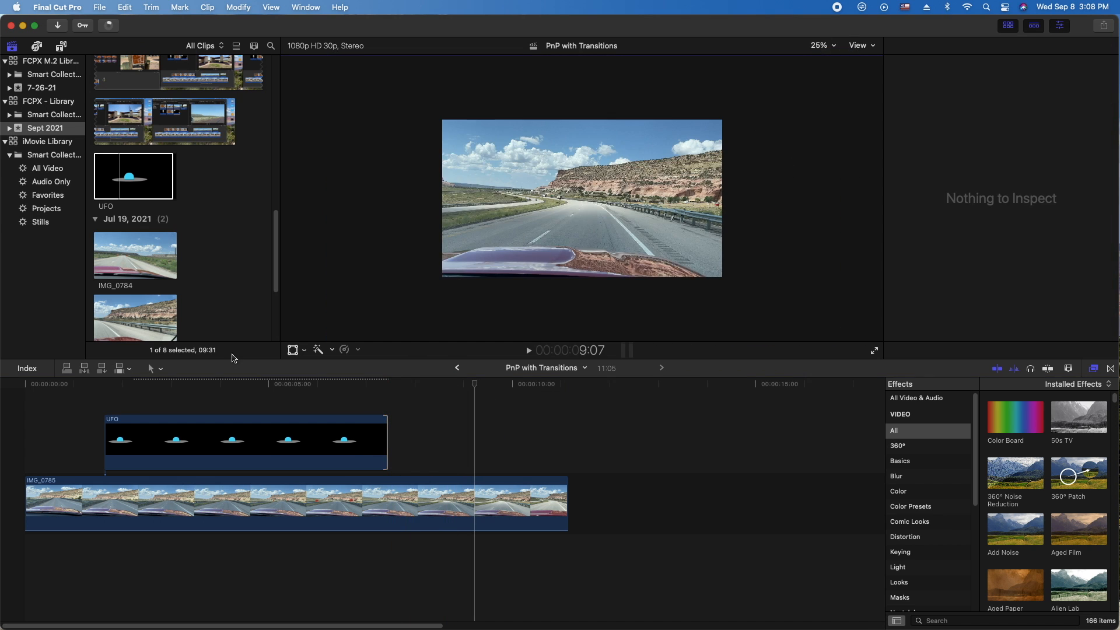
left_click(251, 393)
left_click(260, 432)
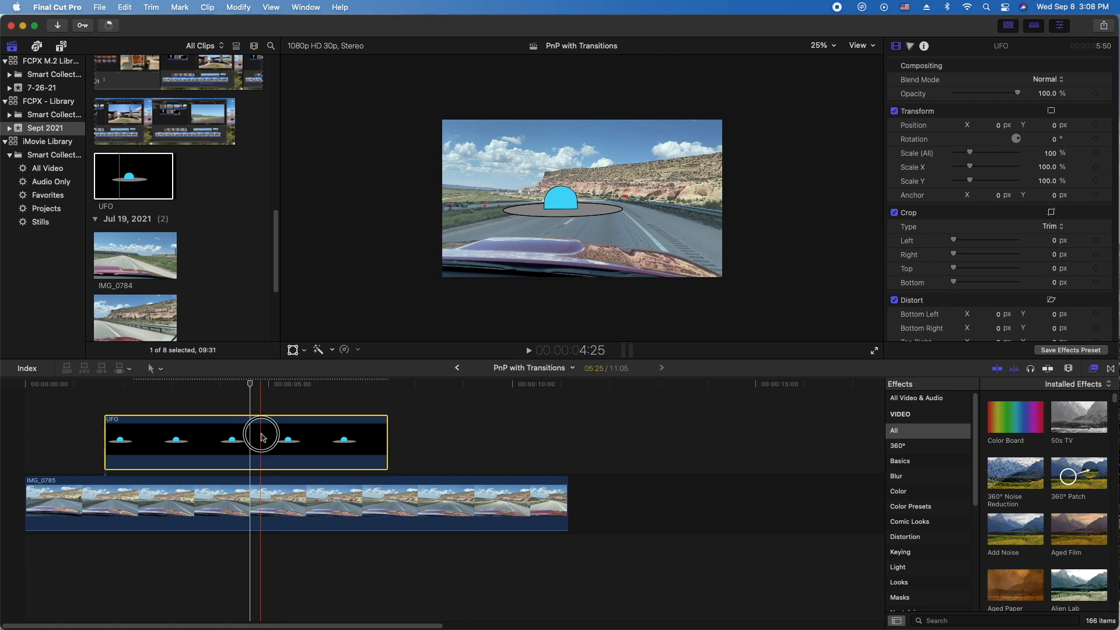
left_click(305, 350)
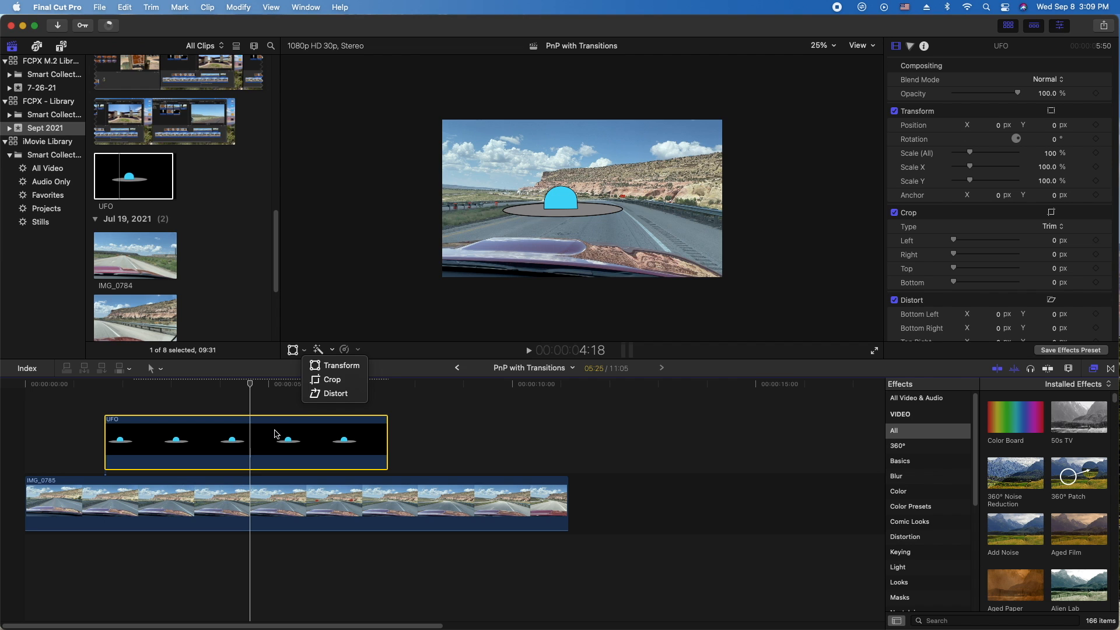
left_click(327, 366)
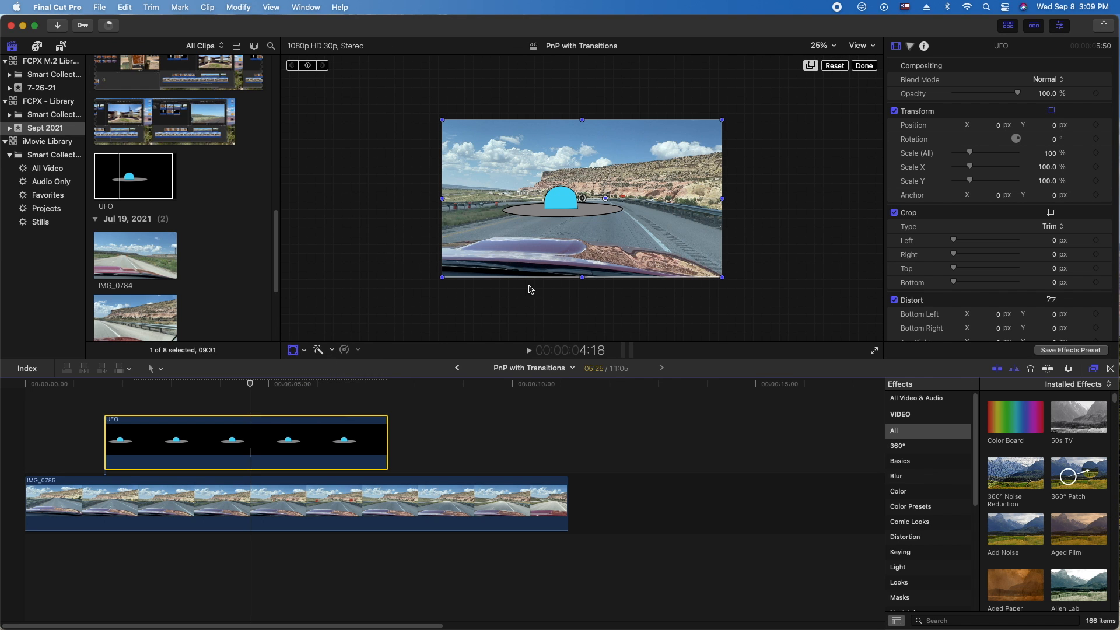
left_click_drag(723, 276, 668, 239)
left_click_drag(621, 194, 831, 116)
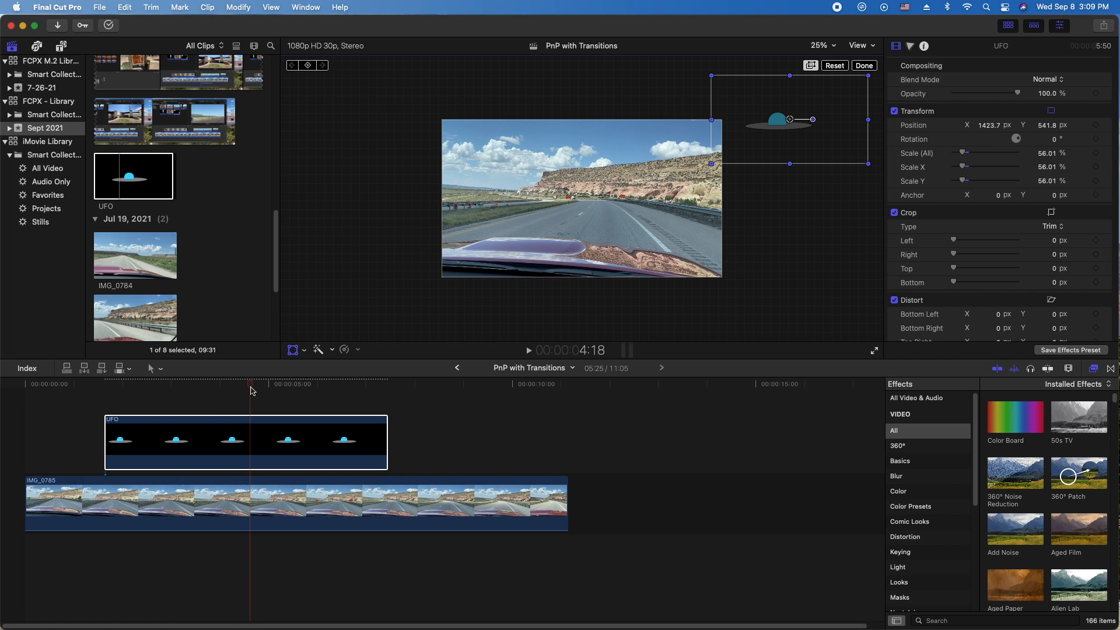
- Add a transform keyframe to the UFO clip at 1:21, near the clip's start
left_click_drag(251, 387, 110, 390)
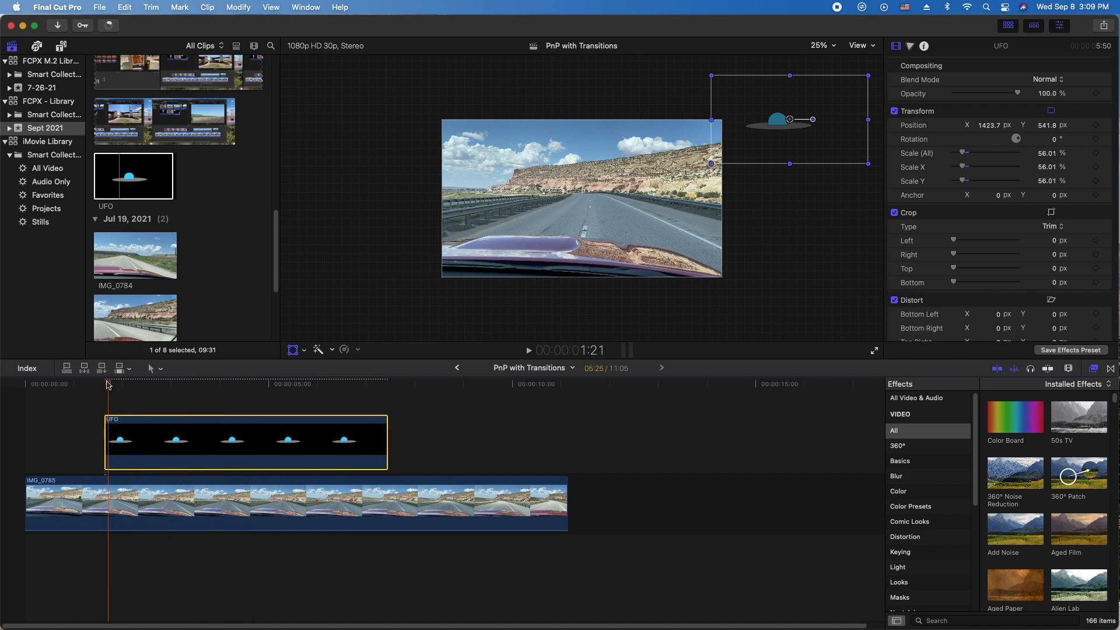
left_click(107, 383)
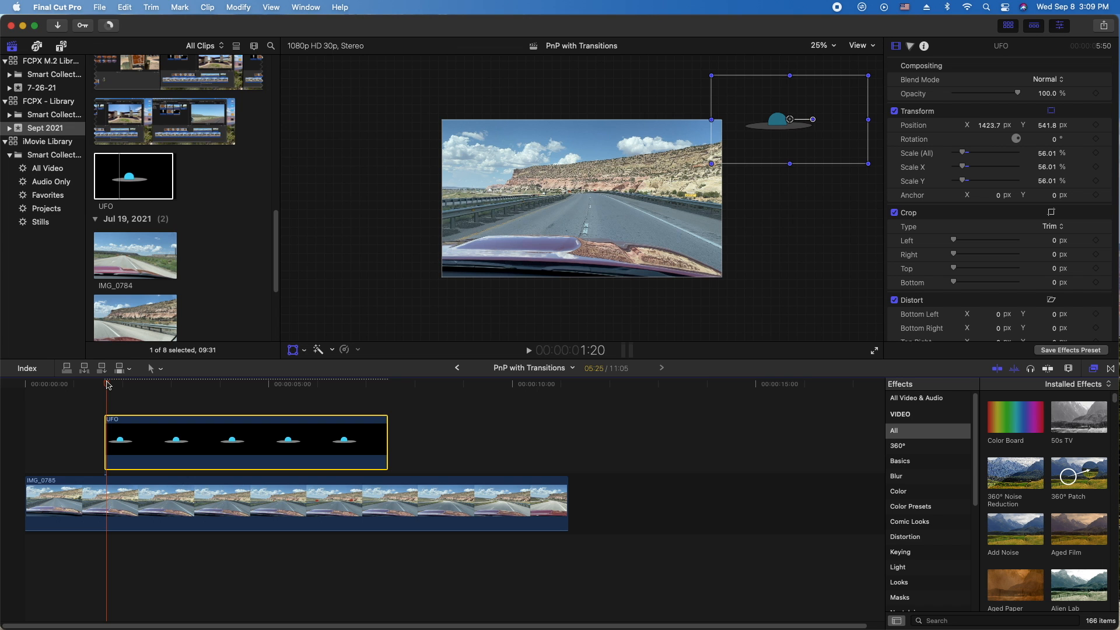
mouse_move(107, 384)
left_mouse_down()
mouse_move(158, 382)
mouse_move(138, 383)
mouse_move(150, 392)
mouse_move(111, 380)
left_mouse_up()
left_click(117, 433)
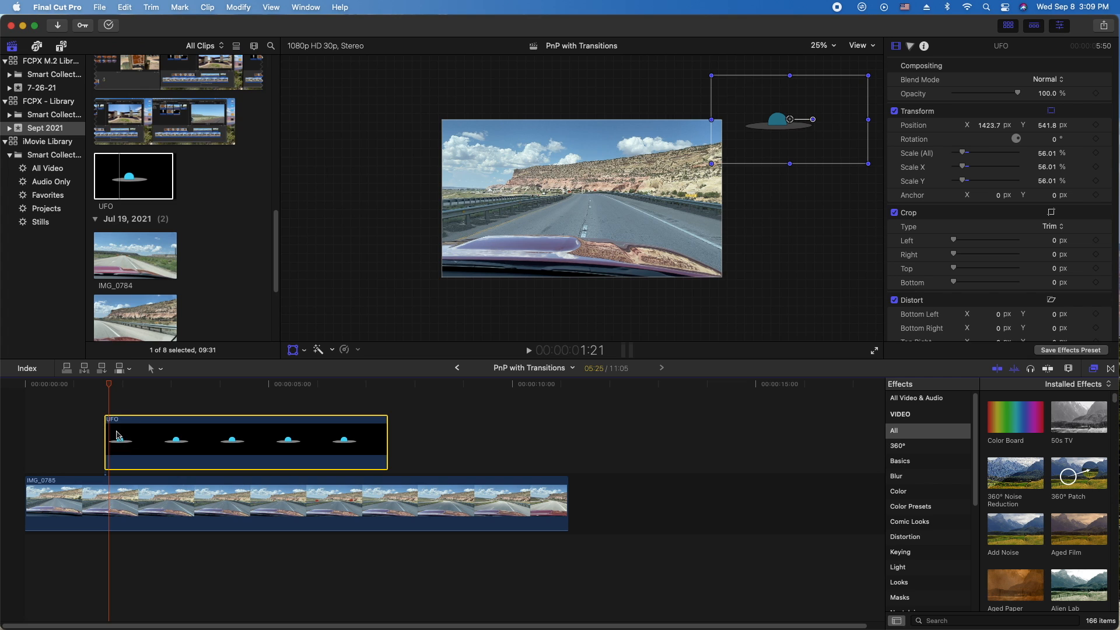
left_click(292, 352)
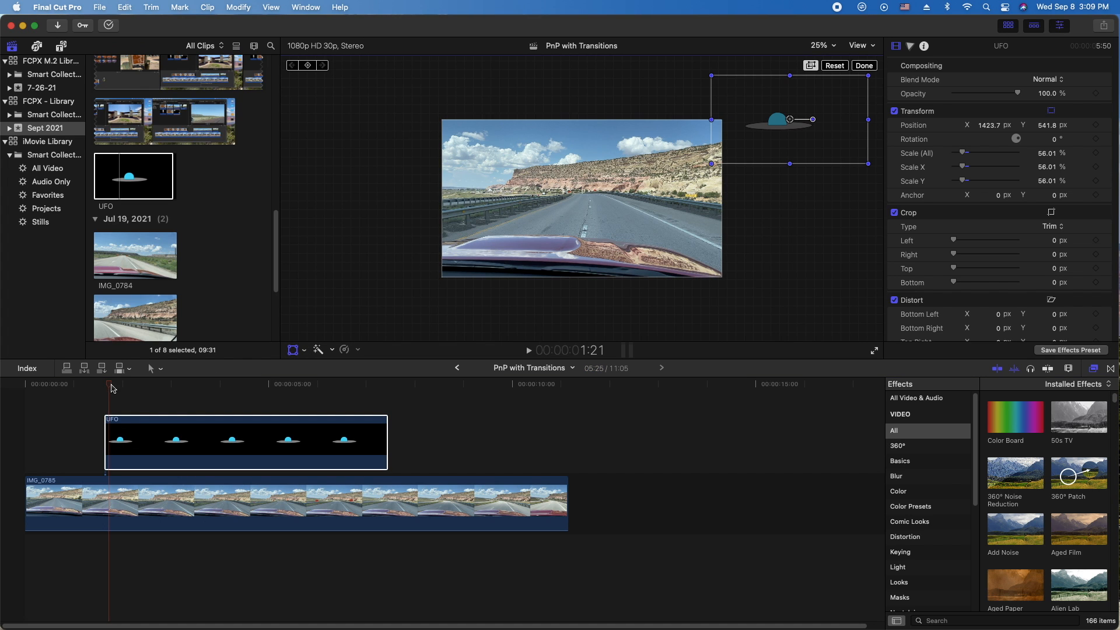
left_click(309, 66)
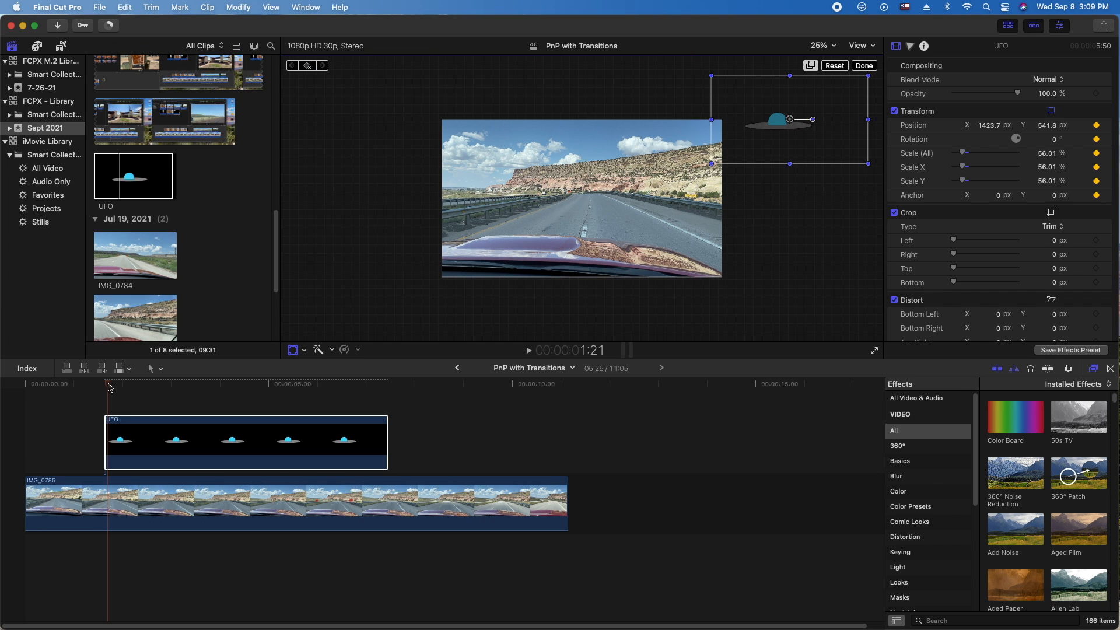
- At 7:13, move the UFO beyond the opposite side of the frame to about X -1421, Y 242 px and finish the transform
left_click_drag(109, 387, 388, 380)
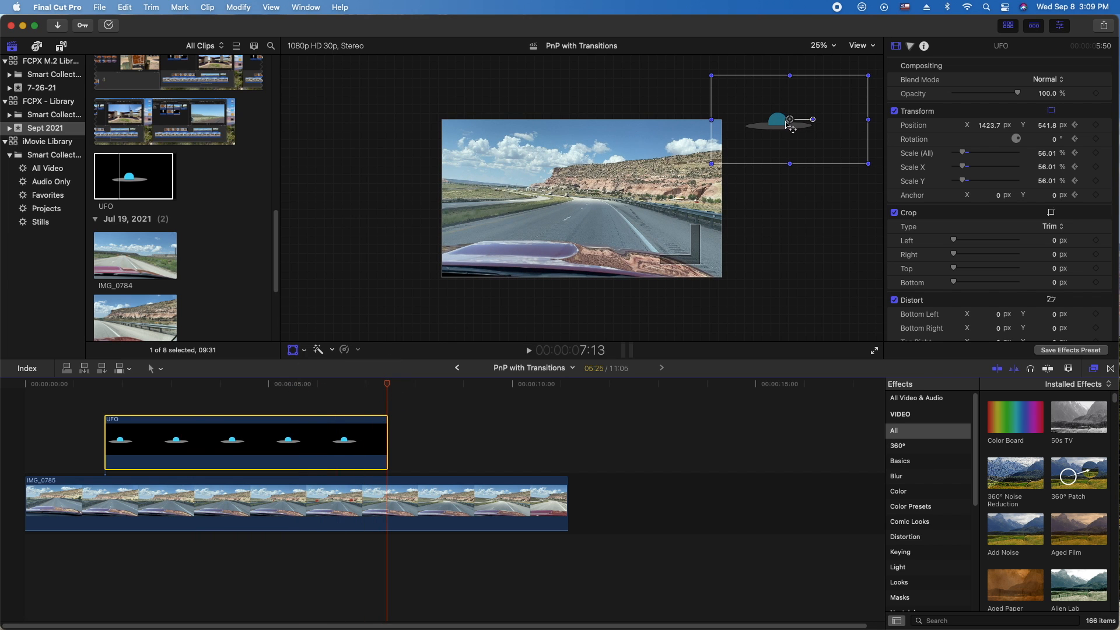
left_click_drag(790, 123, 370, 172)
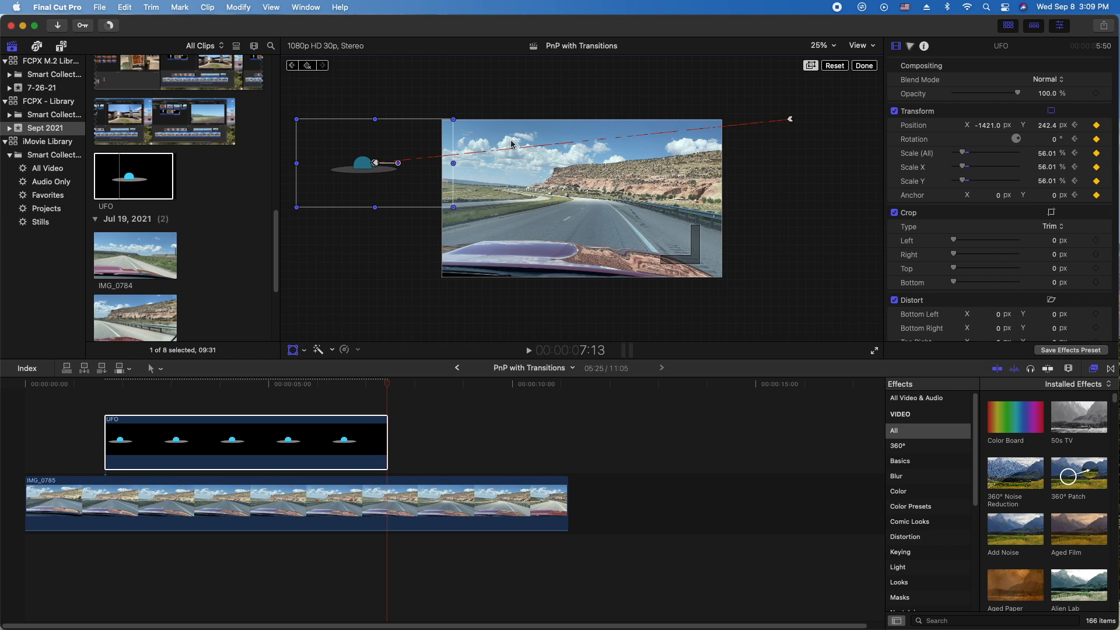
left_click(864, 66)
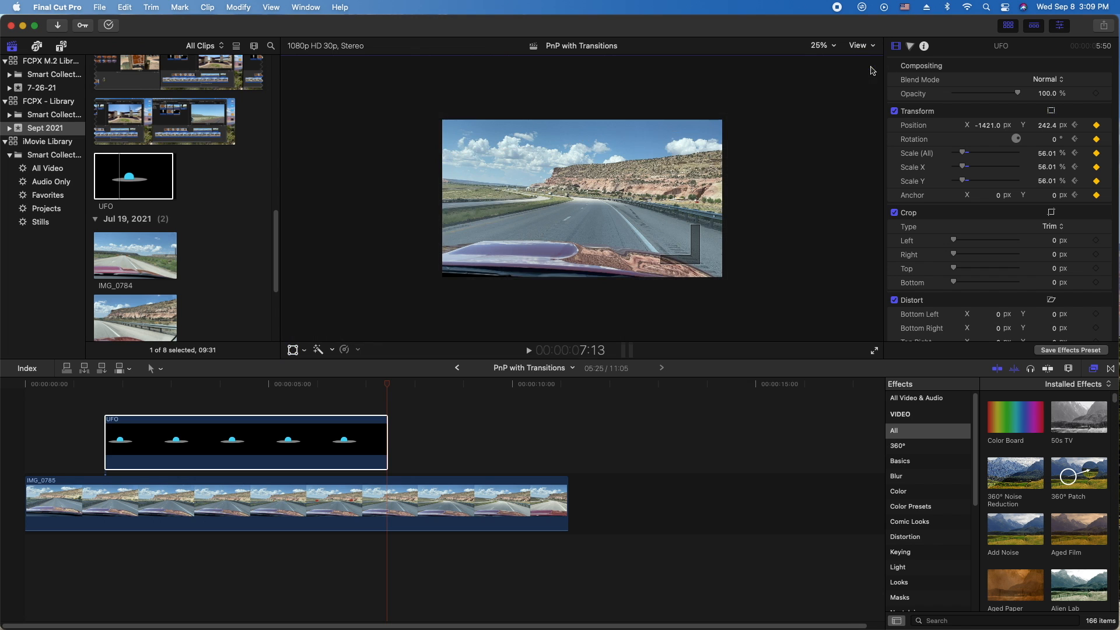
- Play the timeline from 1:05 to review the UFO's straight flight across the frame
left_click(85, 401)
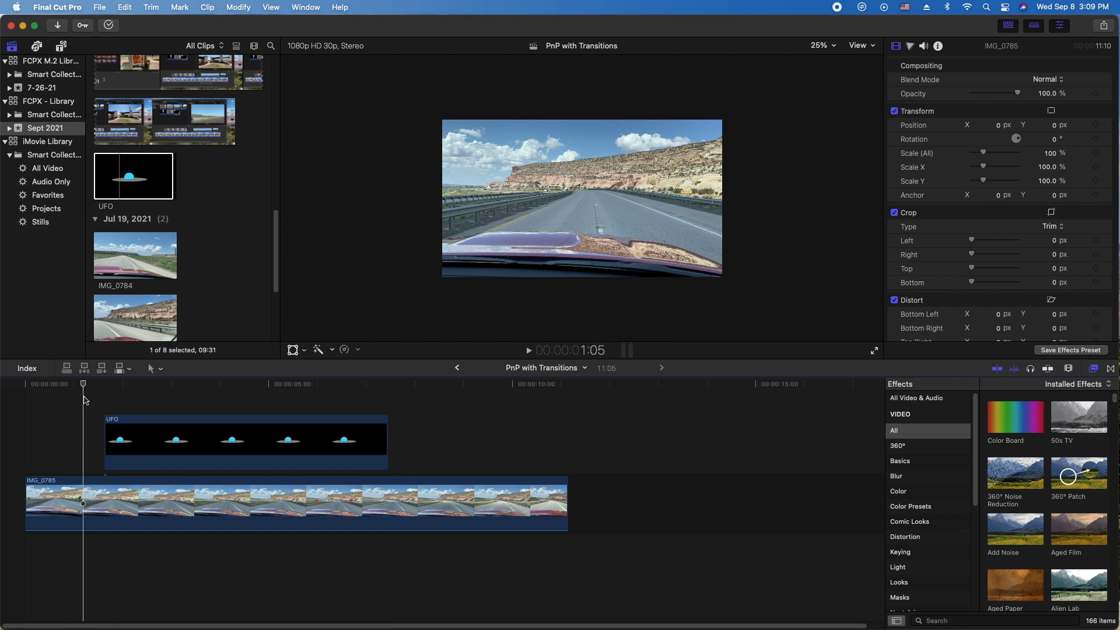
key("space")
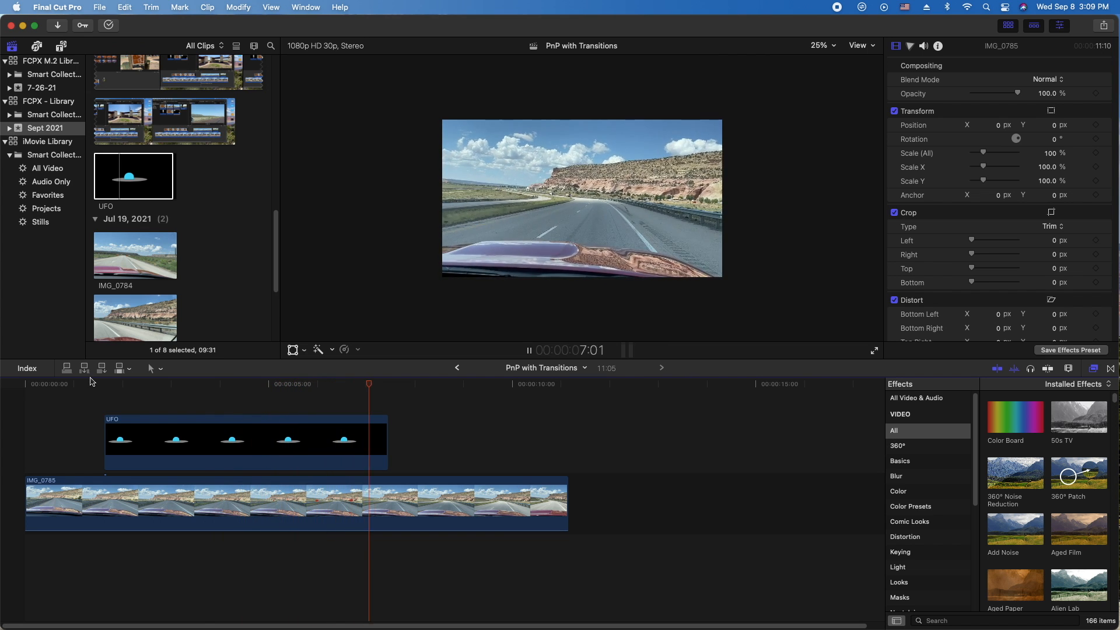
key("space")
- Reopen the UFO clip's transform and add motion-path keyframes at 6:28, 6:02 and 5:06
left_click(289, 439)
left_click(255, 407)
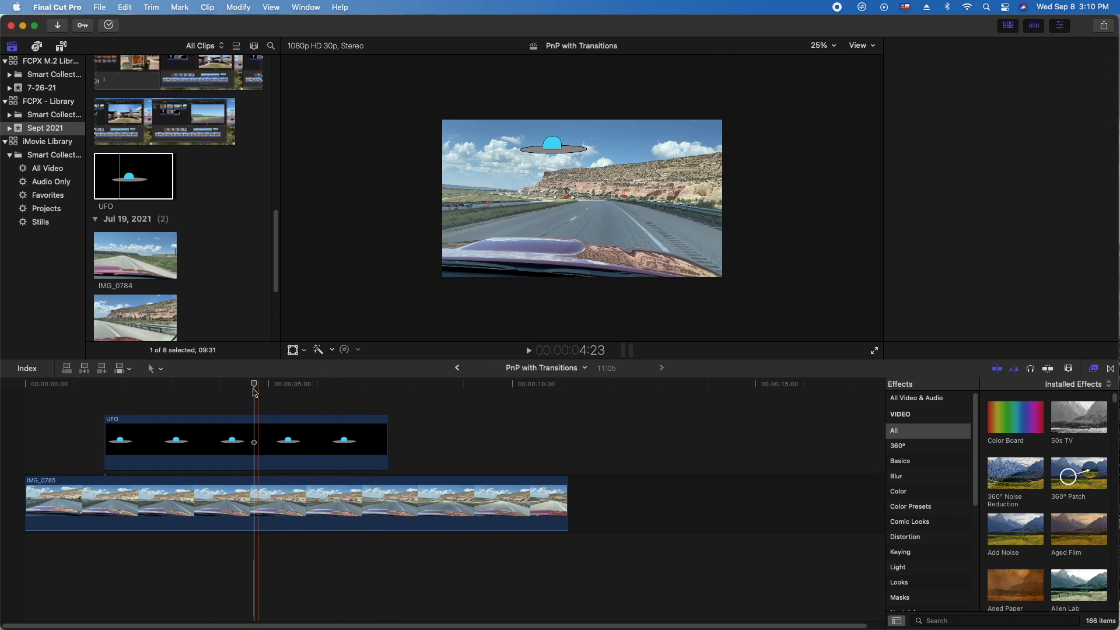
left_click_drag(254, 385, 223, 392)
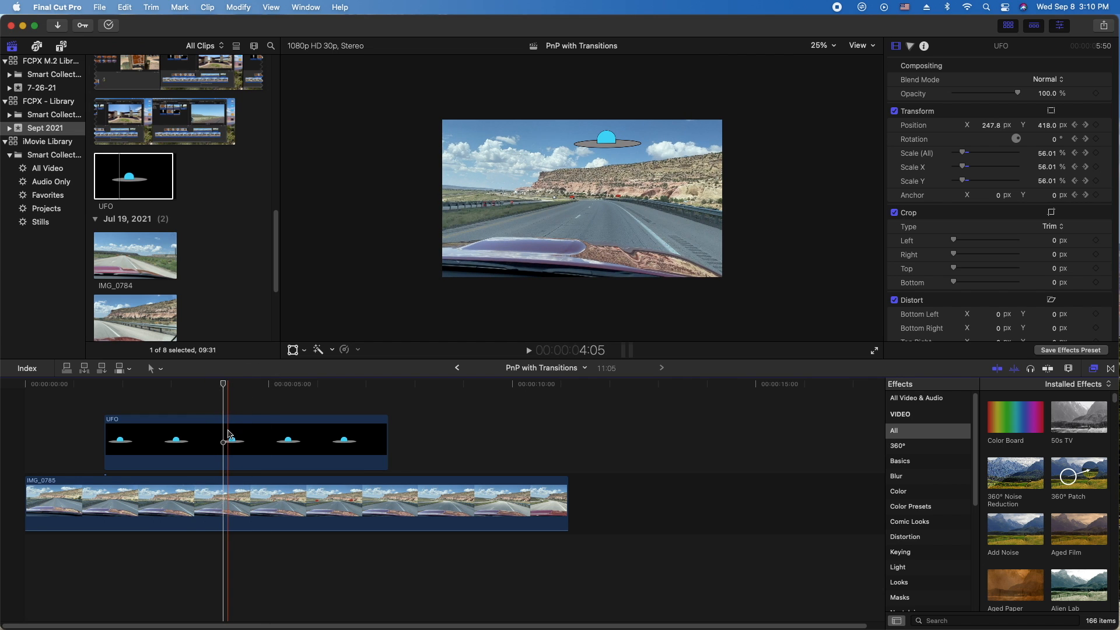
left_click(228, 435)
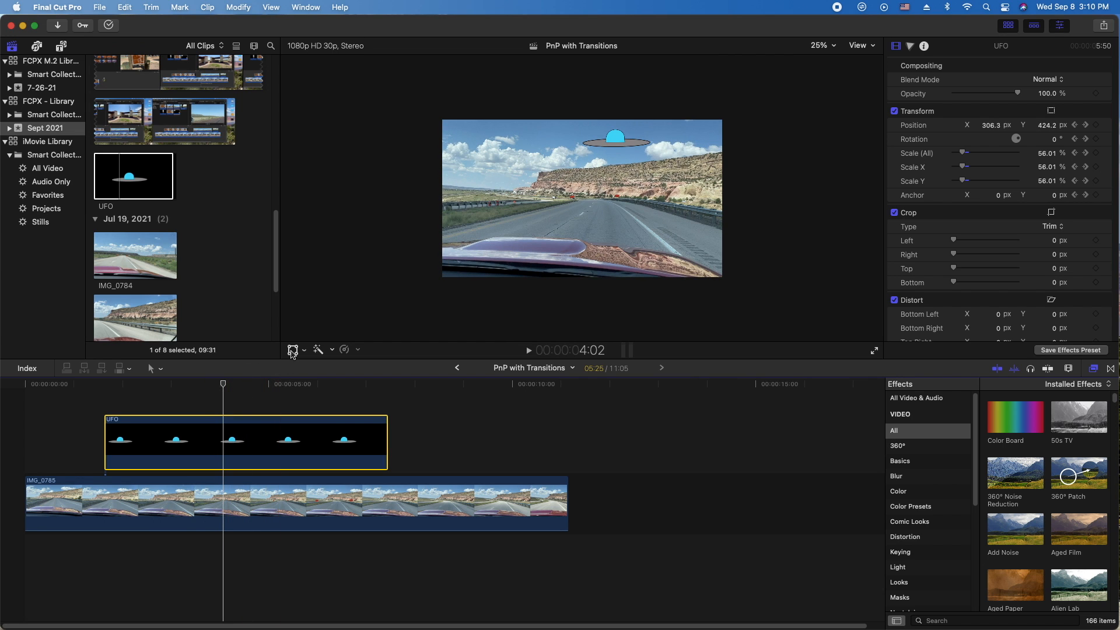
left_click(292, 351)
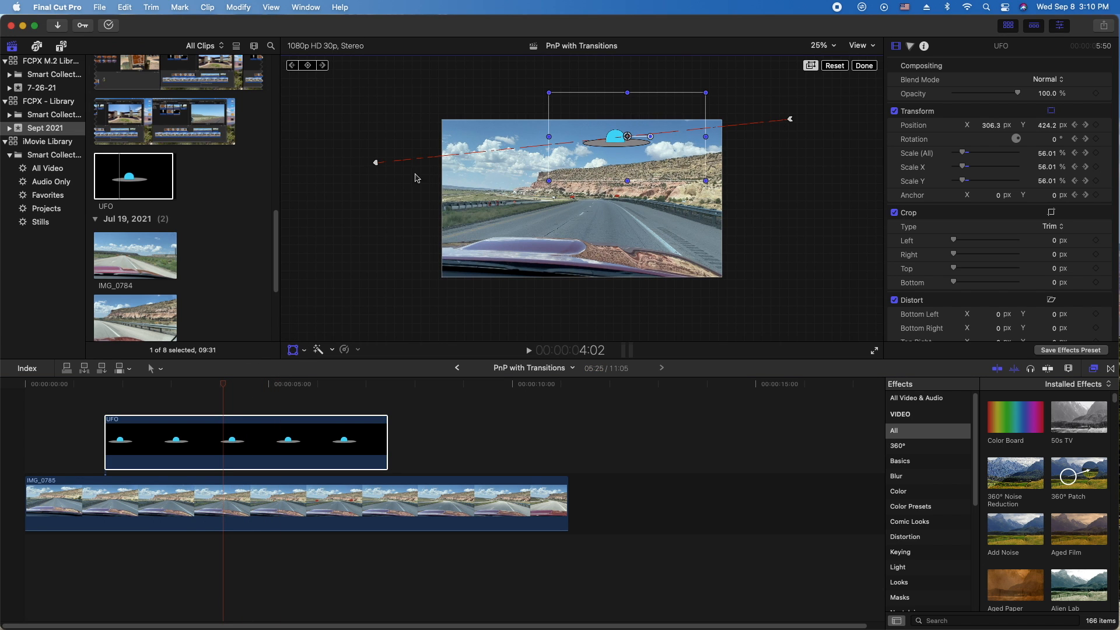
left_click(377, 162)
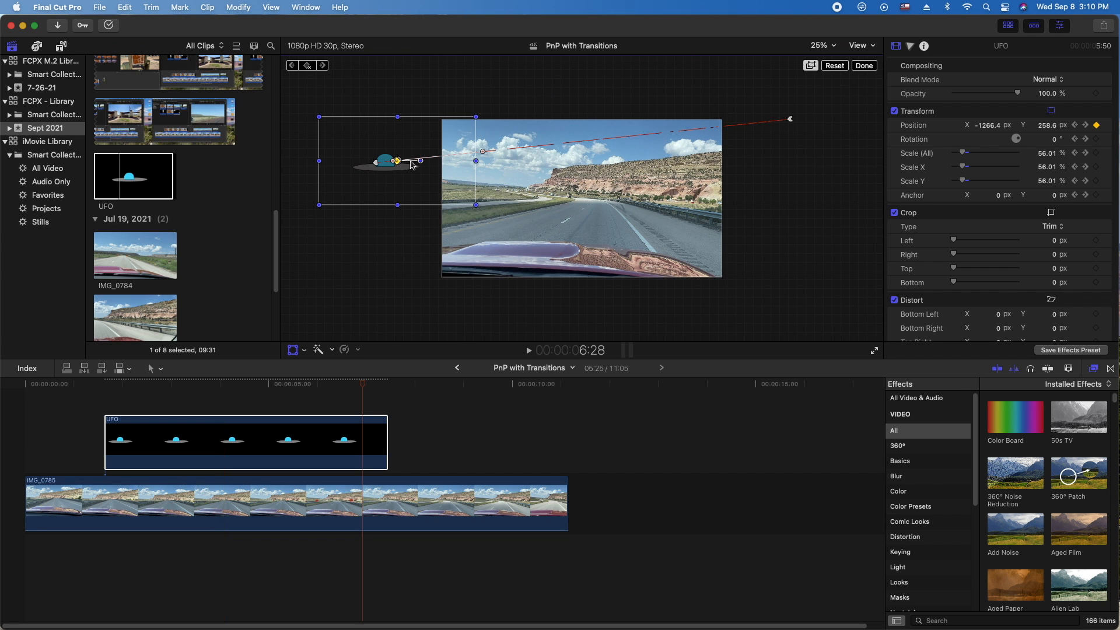
left_click_drag(442, 158, 500, 153)
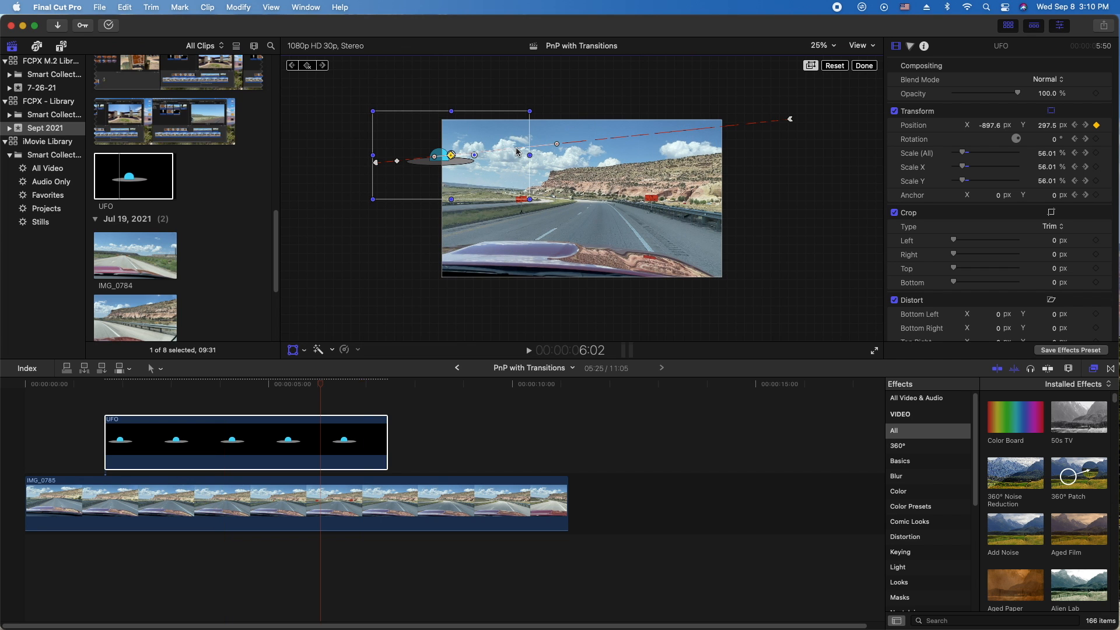
left_click(516, 148, "alt")
left_click(509, 160)
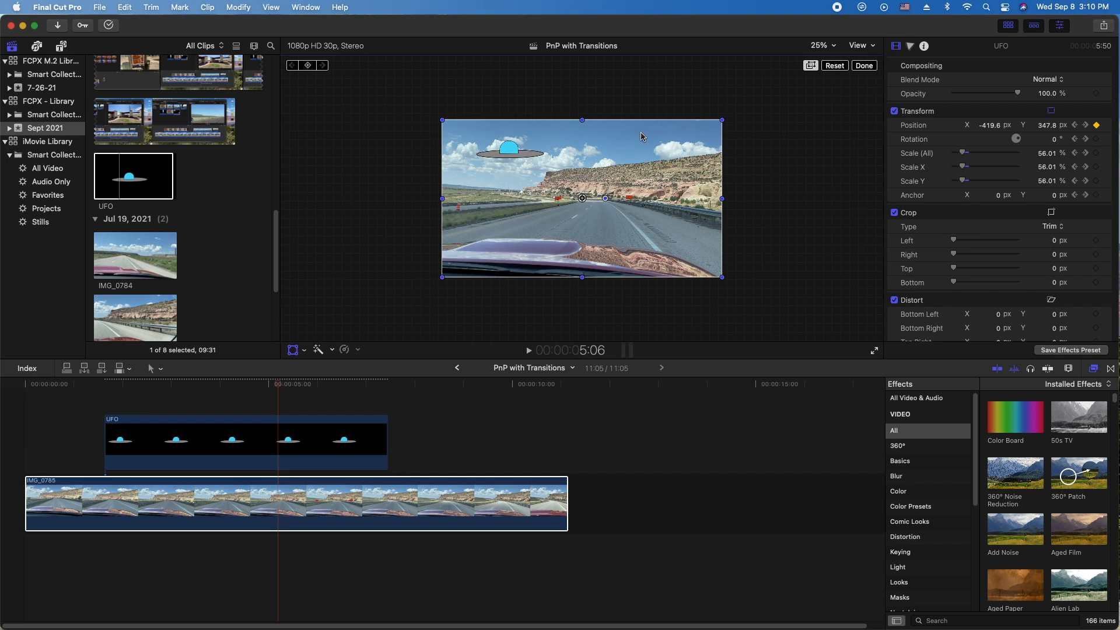
- Reselect the UFO clip and add motion-path keyframes at 4:11, 3:05 and 2:07
left_click(279, 426)
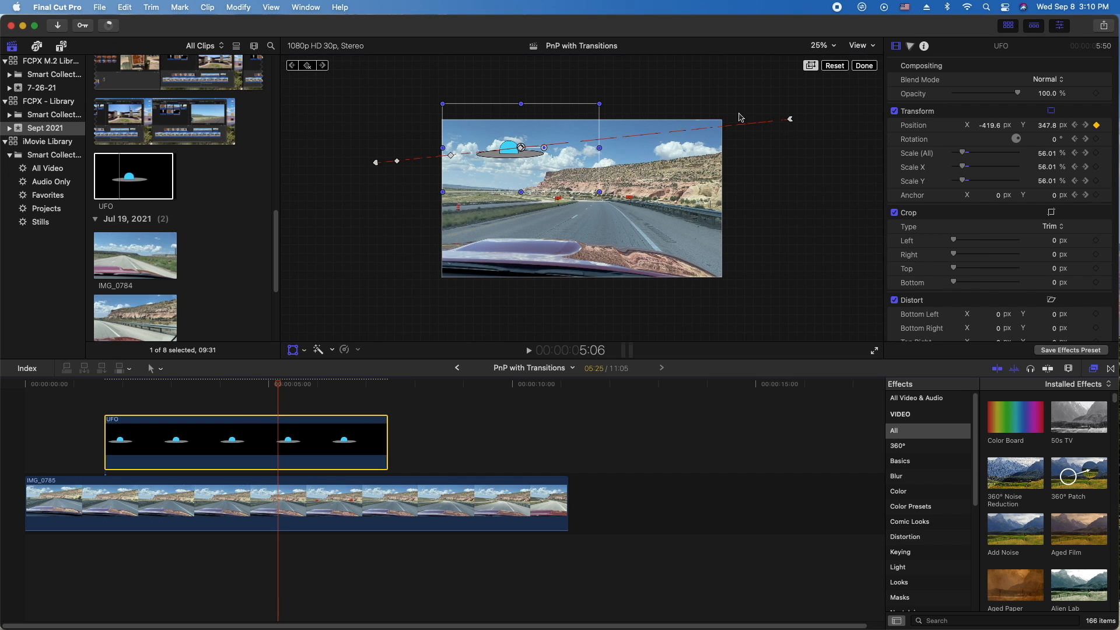
left_click(590, 145, "alt")
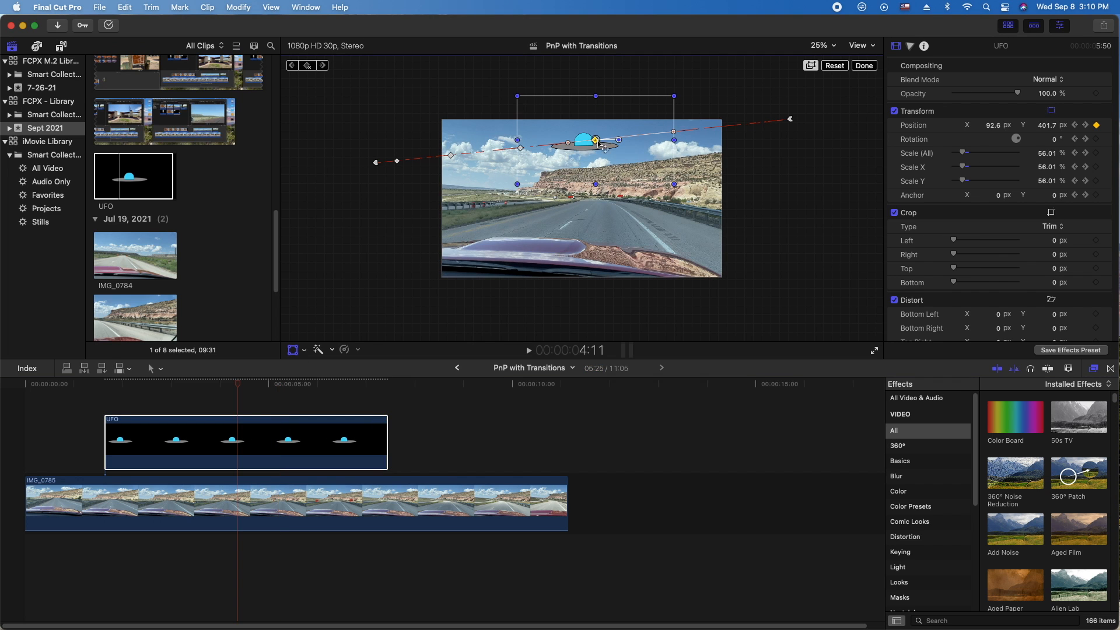
left_click(696, 131, "alt")
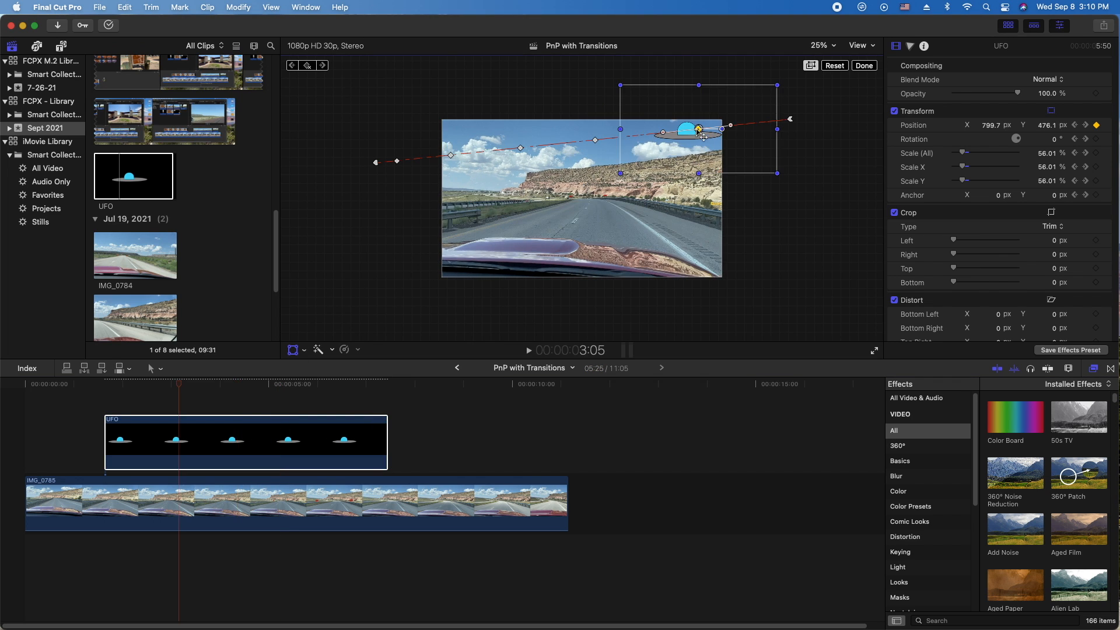
left_click(760, 127, "alt")
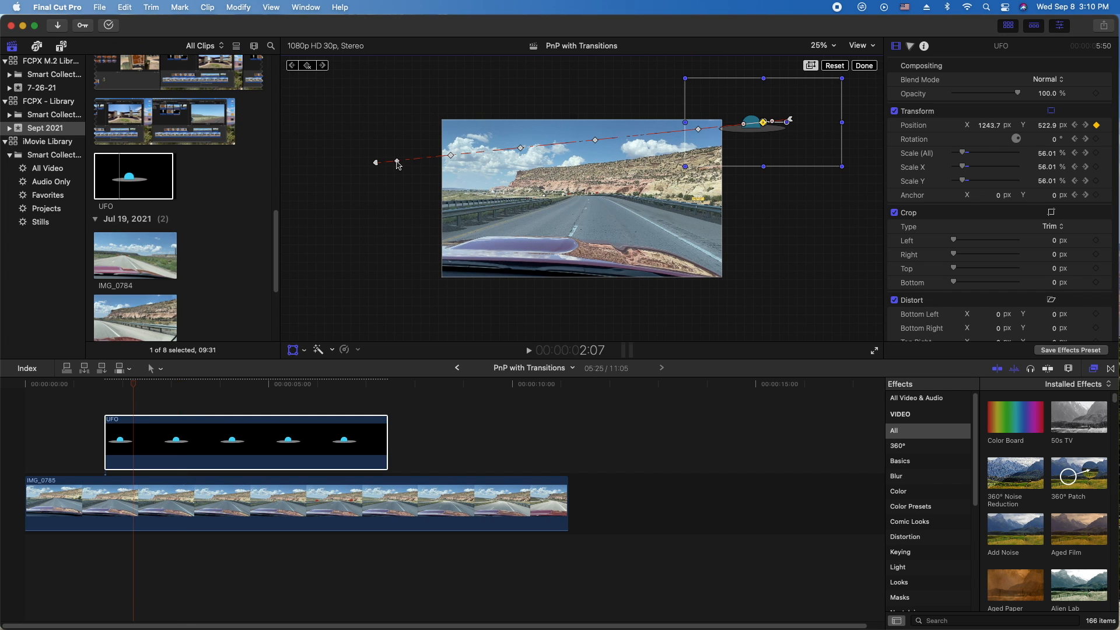
- Lower the UFO's motion path to about X -923, Y 186 px at 6:02 and X -409, Y 309 px at 5:06, tilting it 8.1° there
left_click(837, 48)
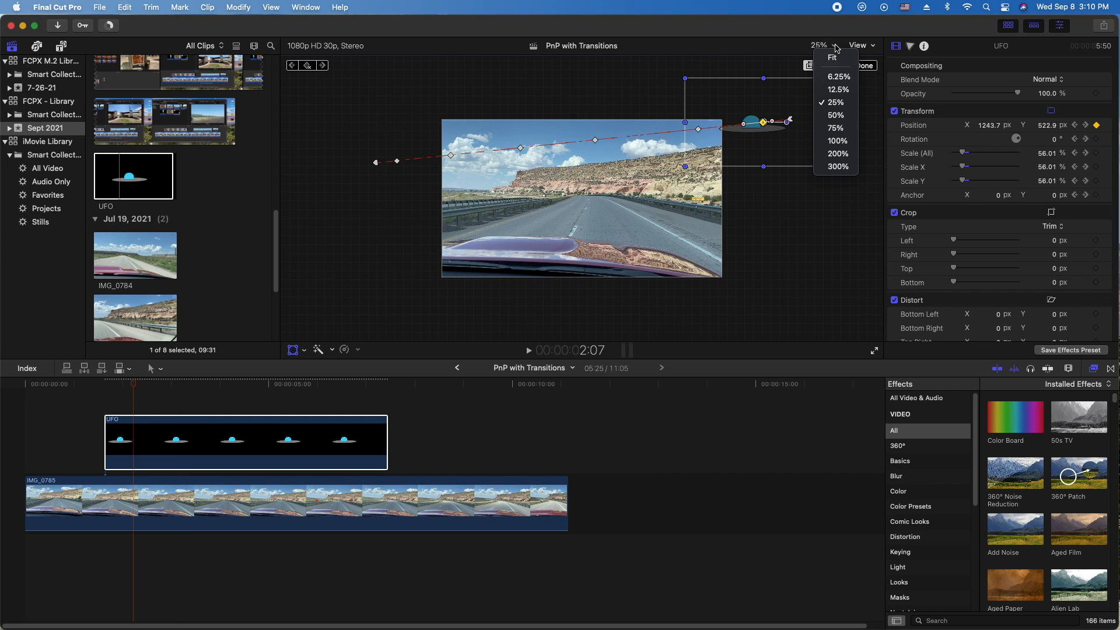
left_click(836, 116)
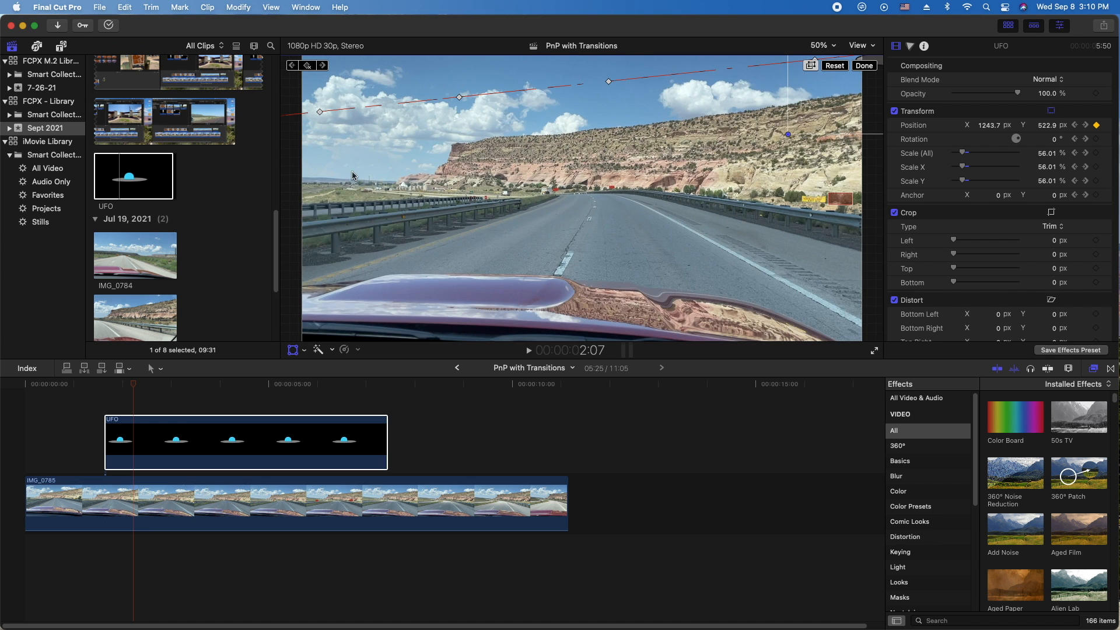
left_click(320, 113)
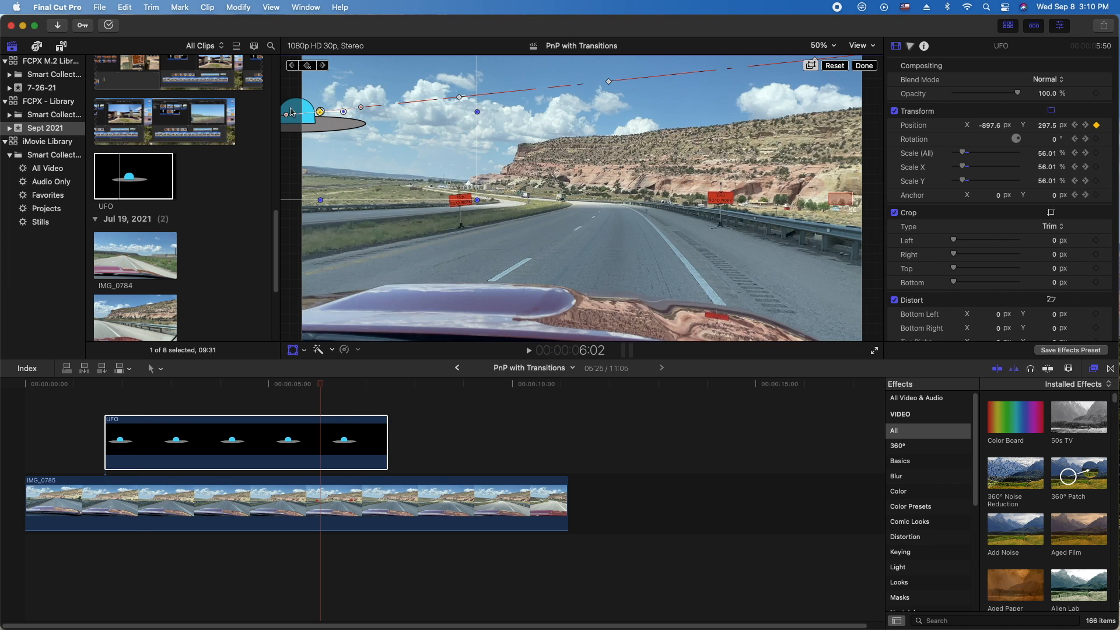
left_click(460, 97)
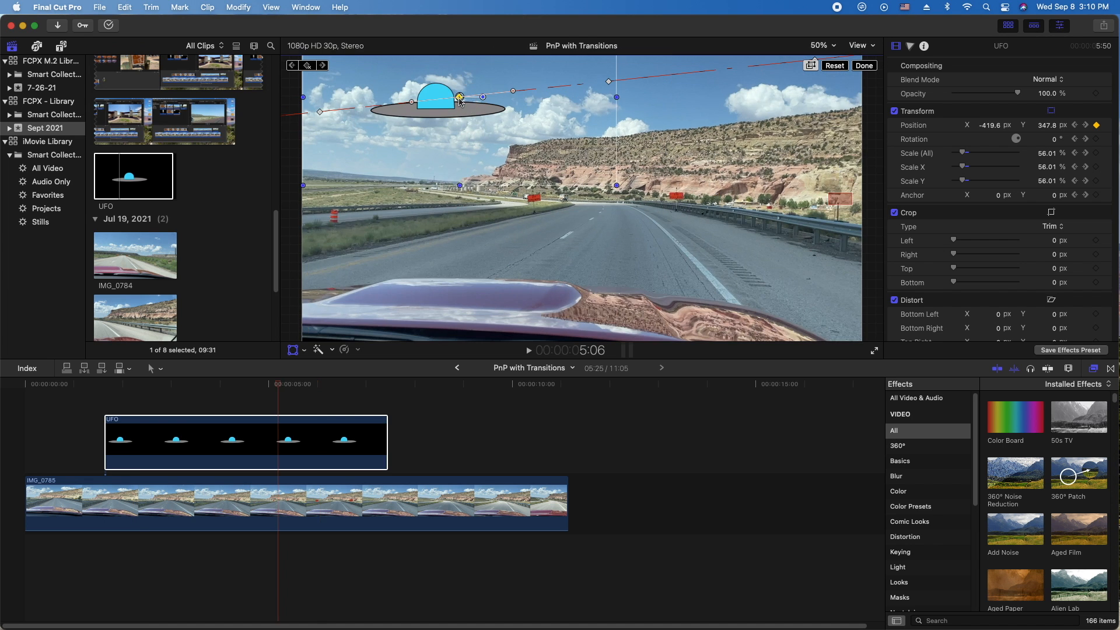
left_click(610, 83)
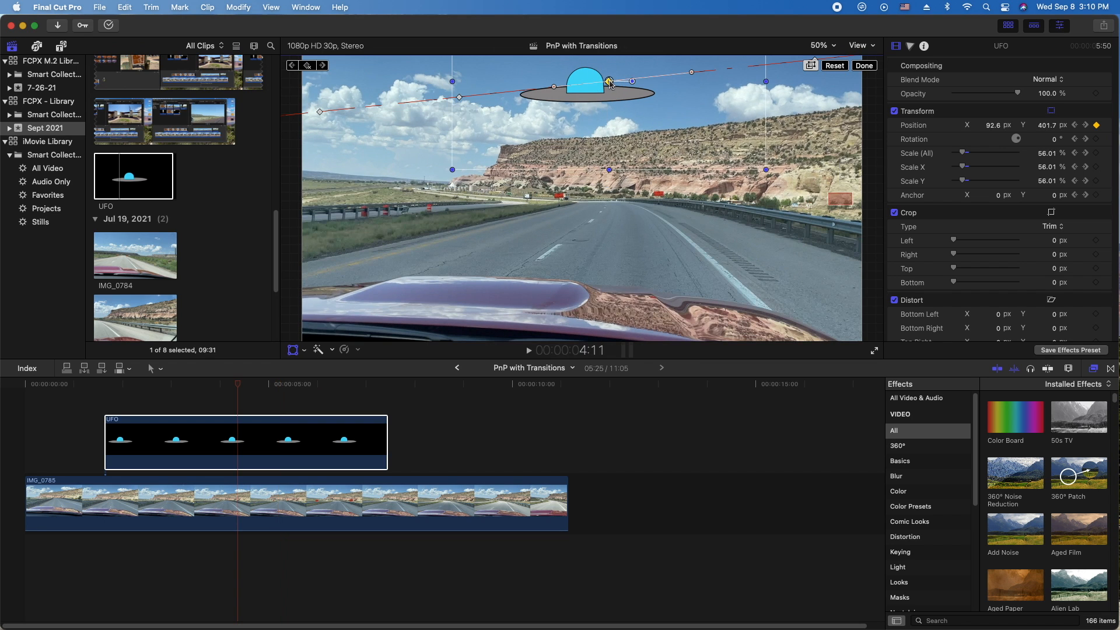
left_click(320, 112)
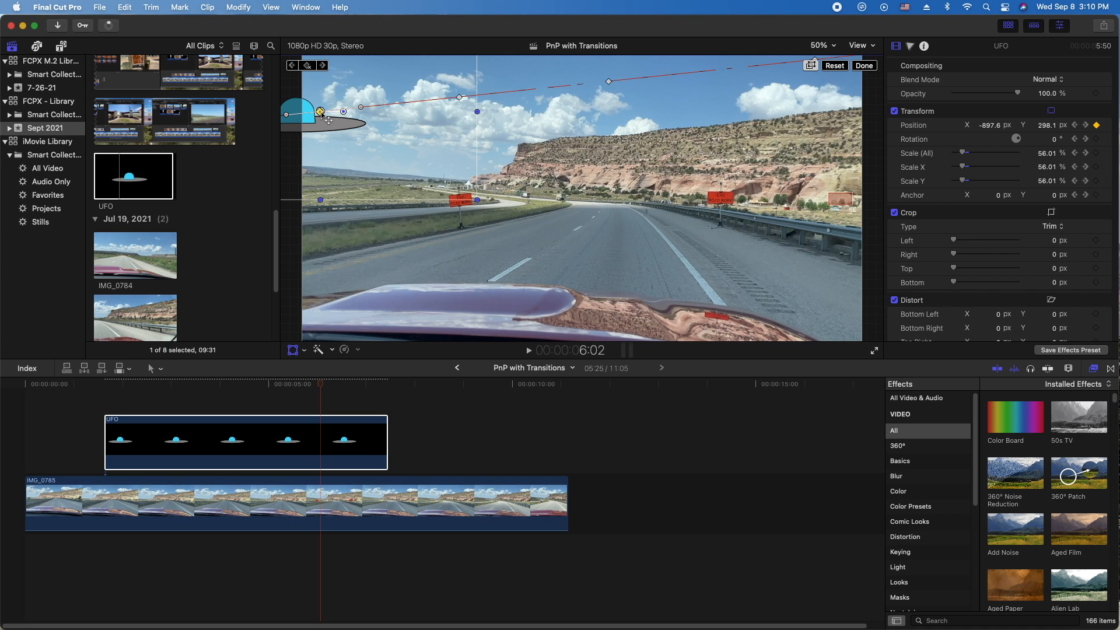
left_click_drag(325, 116, 315, 146)
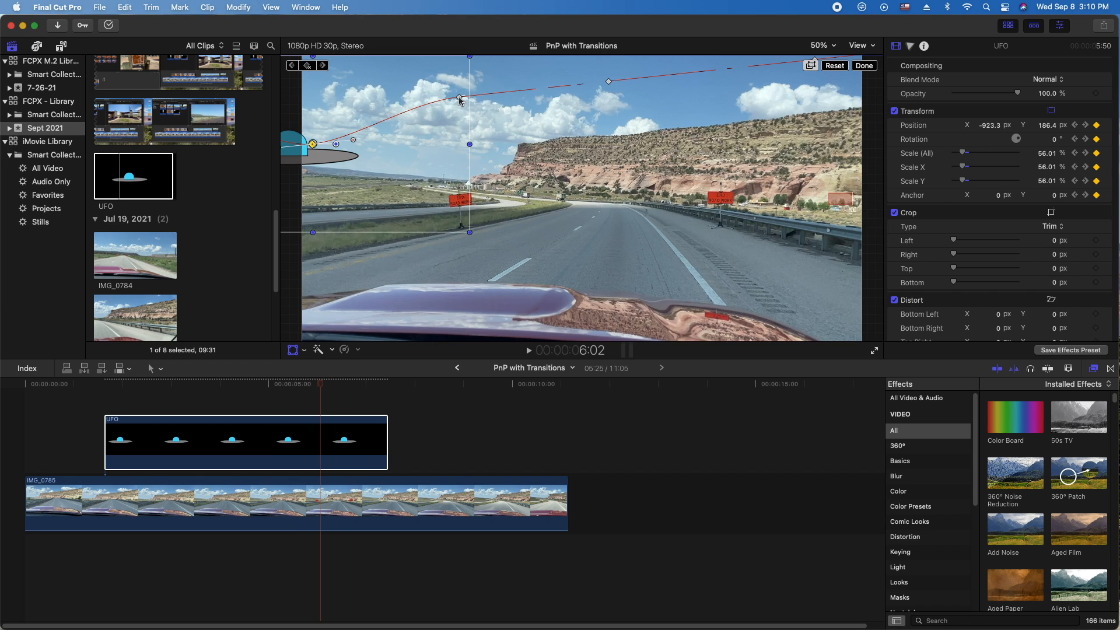
left_click(460, 98)
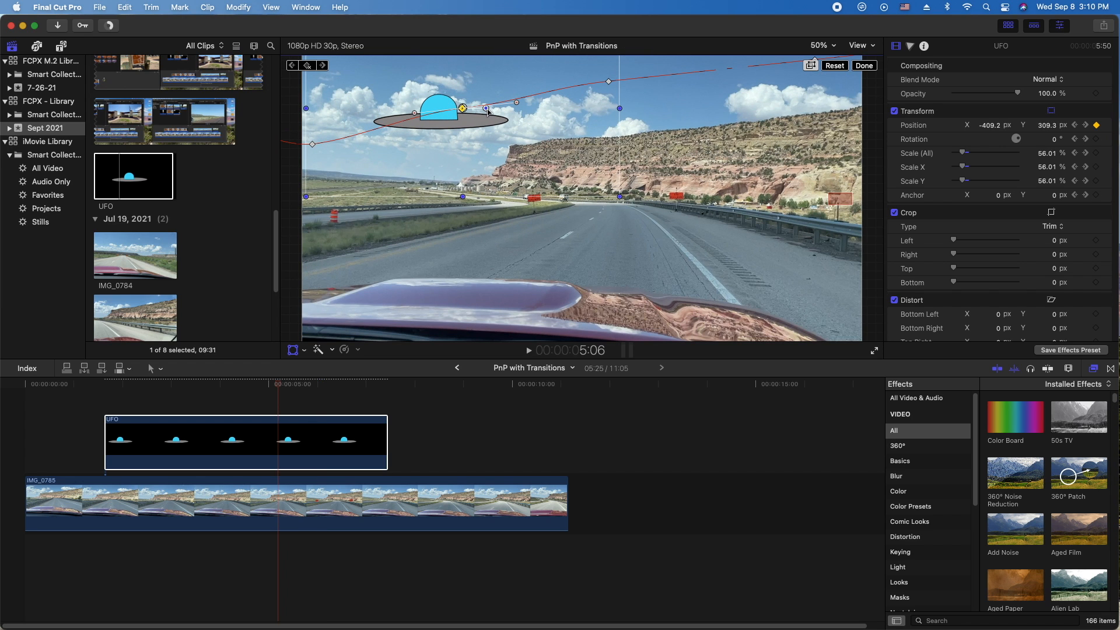
left_click_drag(488, 111, 488, 104)
- Shrink the UFO to about 42.56% at 4:11, 29.37% at 3:05 and 17.06% at 2:07, and finish the transform
left_click(608, 83)
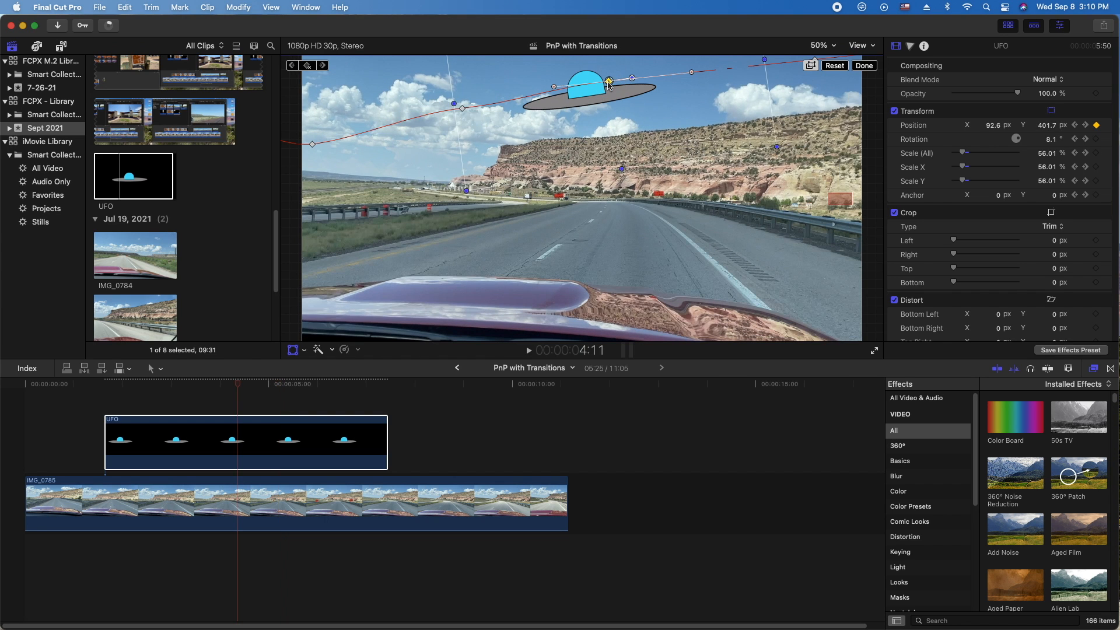
left_click_drag(774, 147, 727, 127)
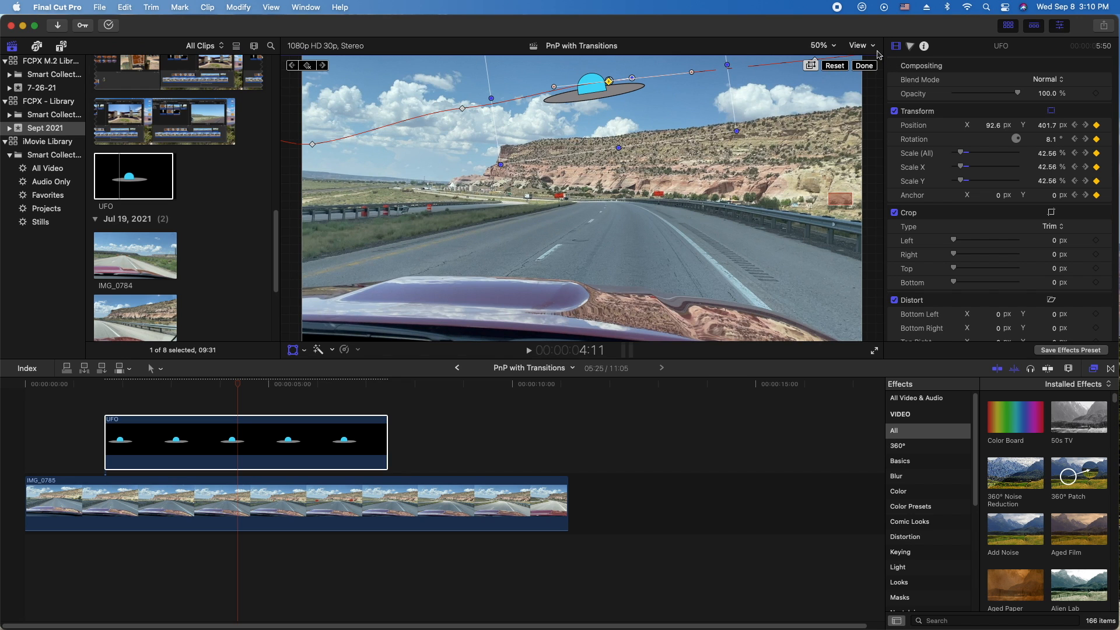
left_click(834, 46)
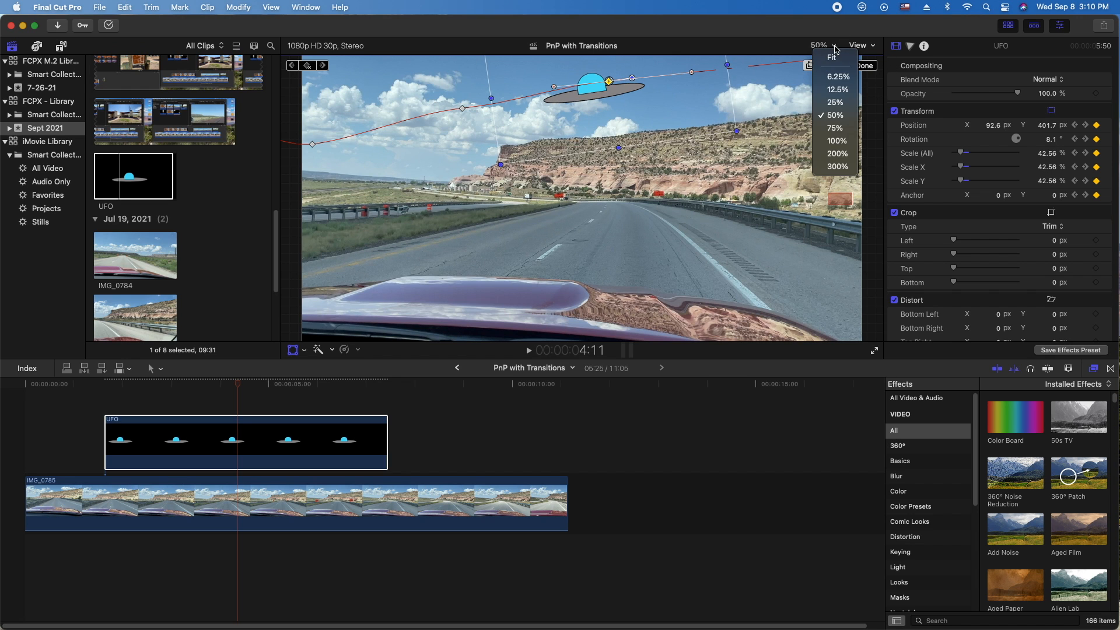
left_click(834, 102)
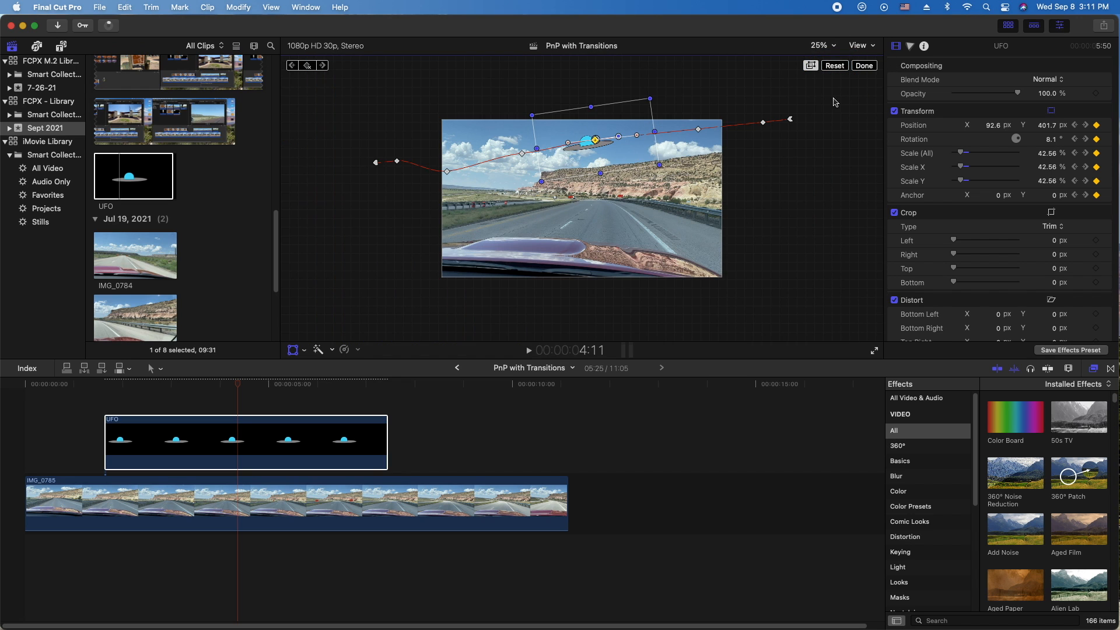
left_click(700, 133)
left_click_drag(769, 154, 741, 135)
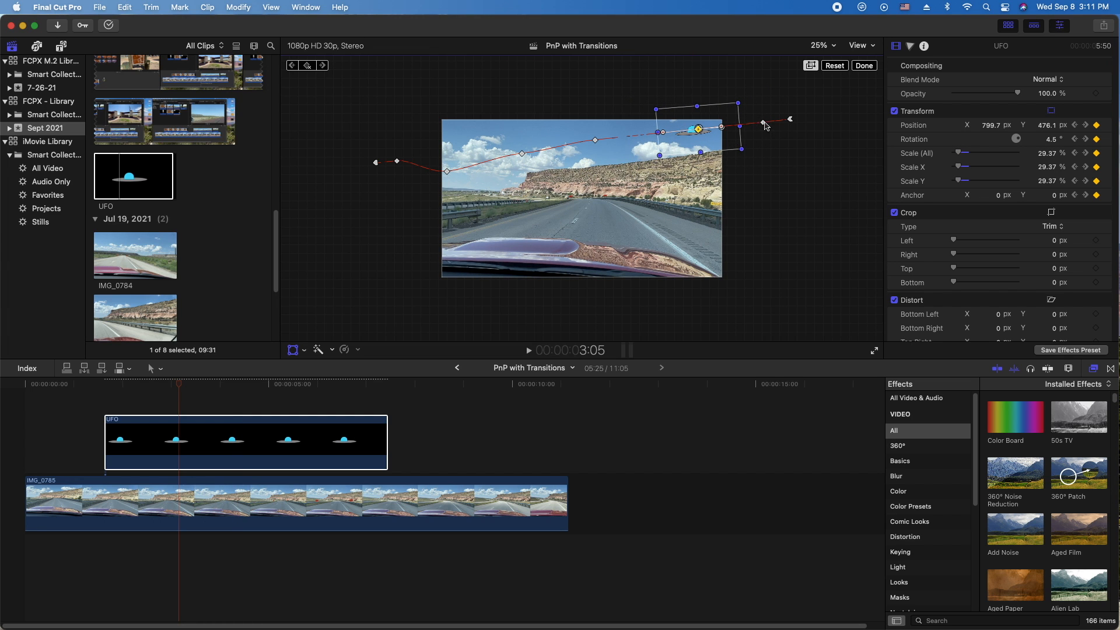
left_click(765, 124)
left_click_drag(828, 158, 789, 137)
left_click(865, 66)
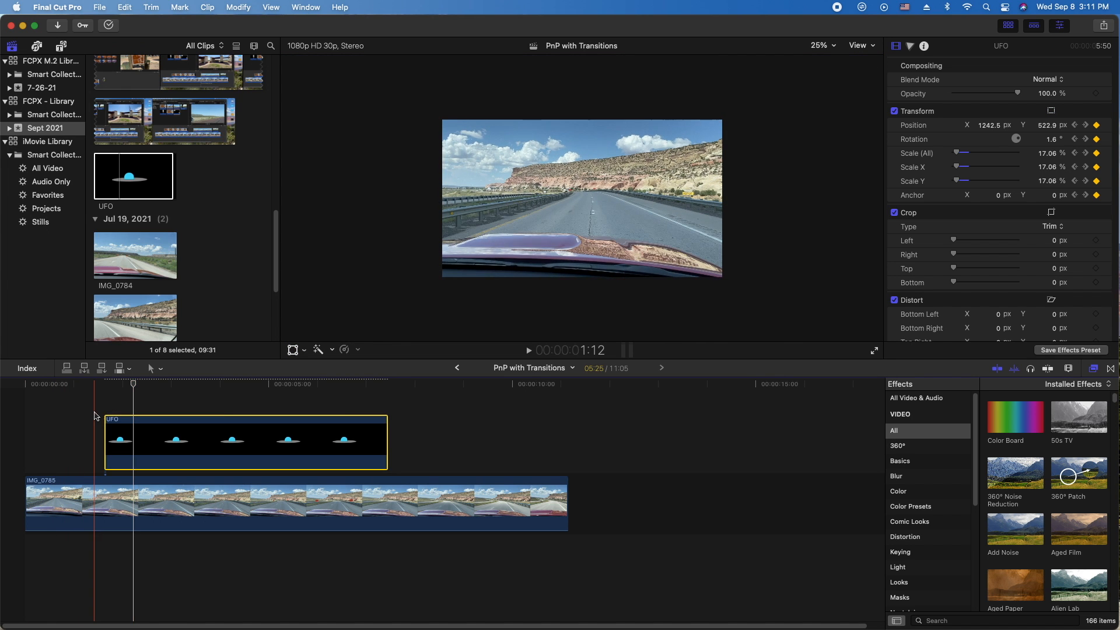
- Fit the footage to the viewer and play the timeline full screen from 1:04 to review the UFO's reshaped flight
left_click(90, 414)
key("space")
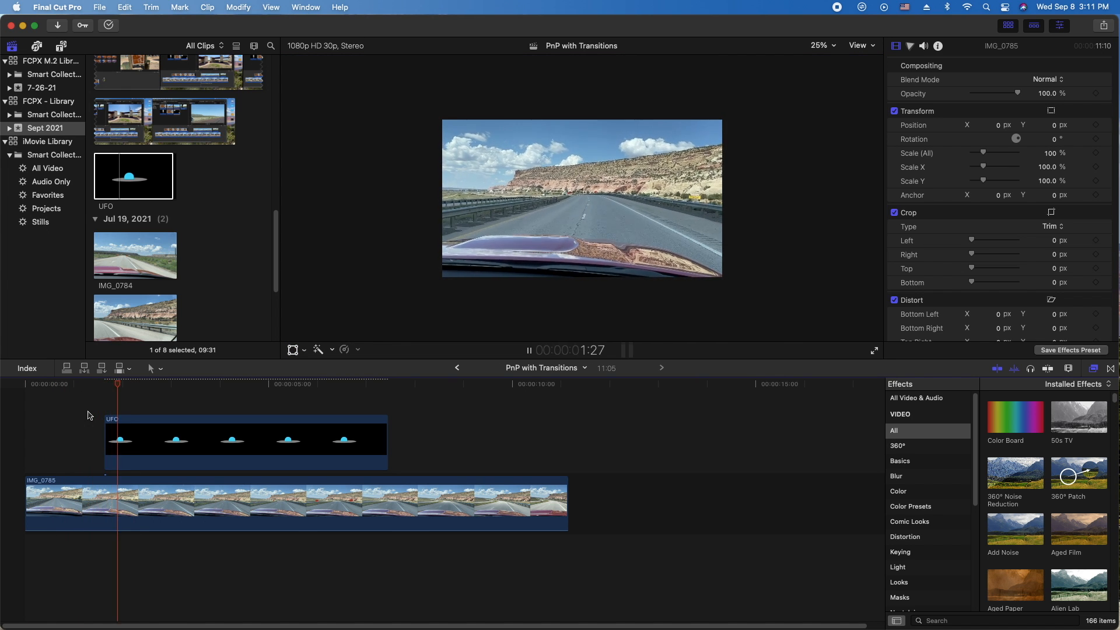
key("space")
left_click(89, 403)
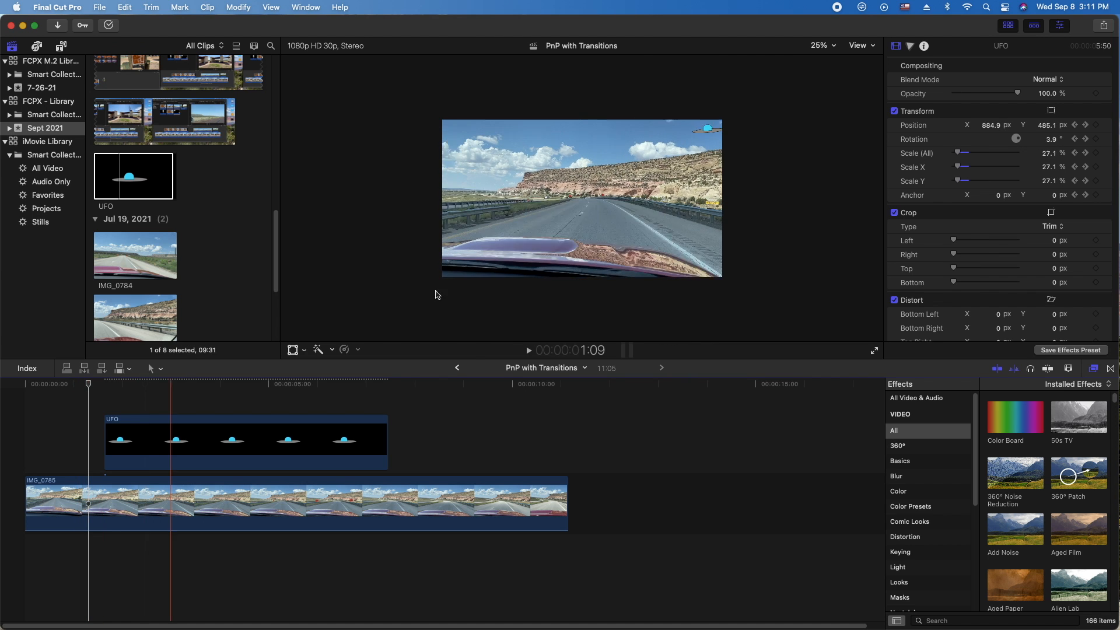
left_click(838, 45)
left_click(839, 46)
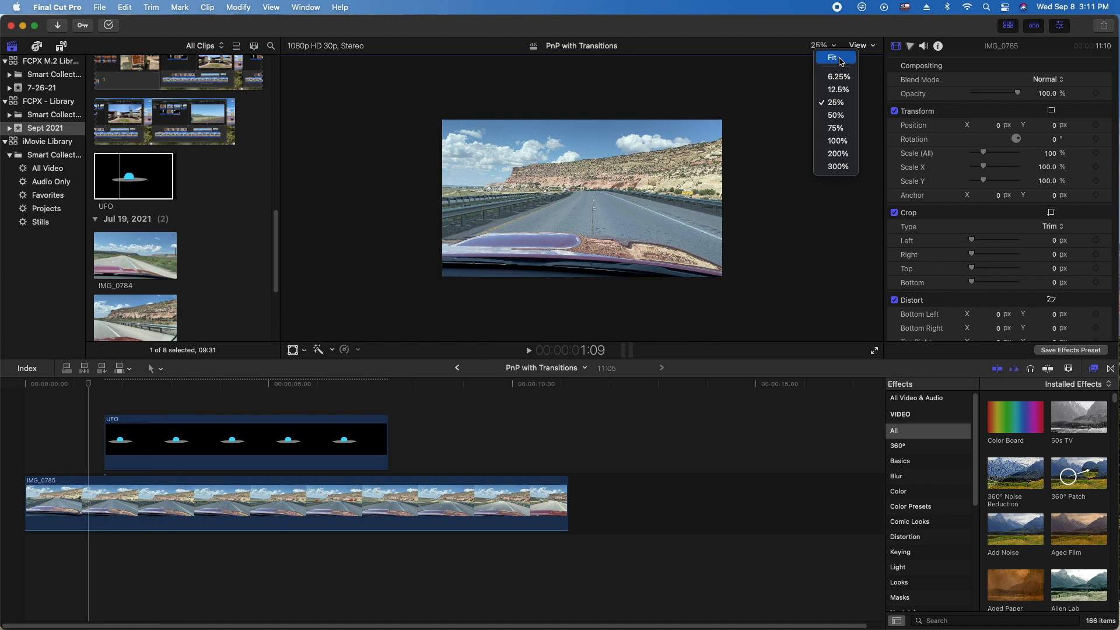
left_click(840, 57)
left_click(81, 410)
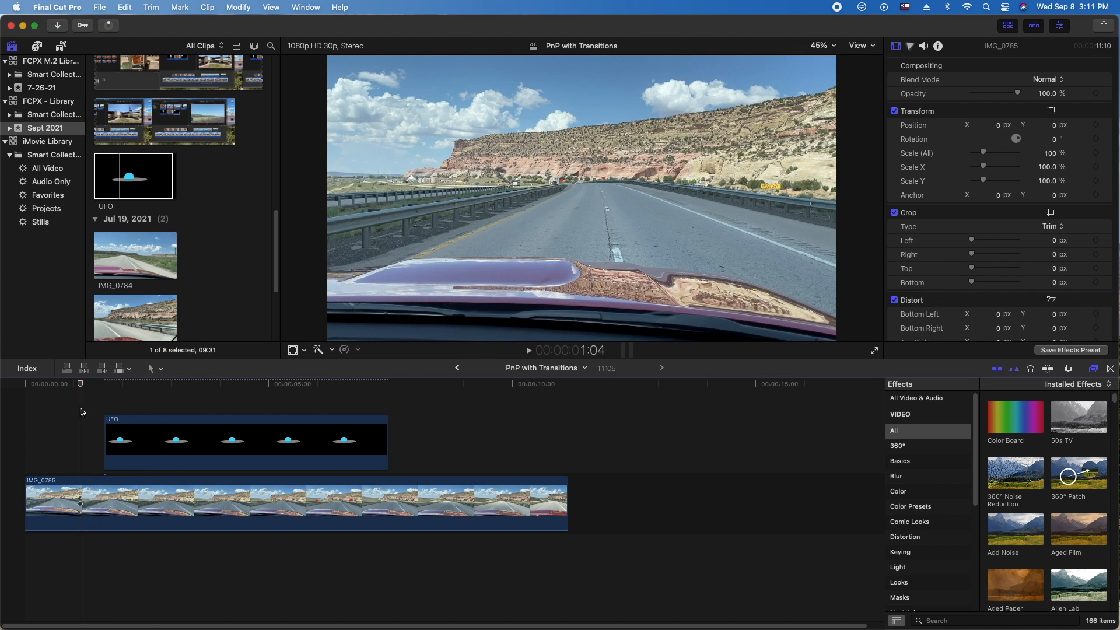
left_click(879, 352)
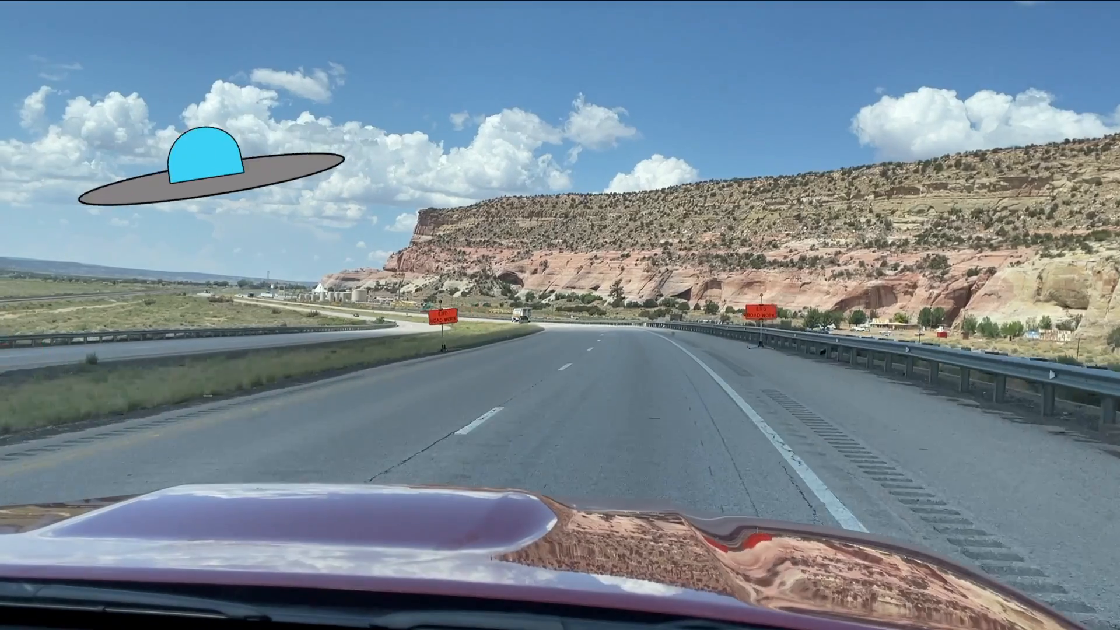
key("Escape")
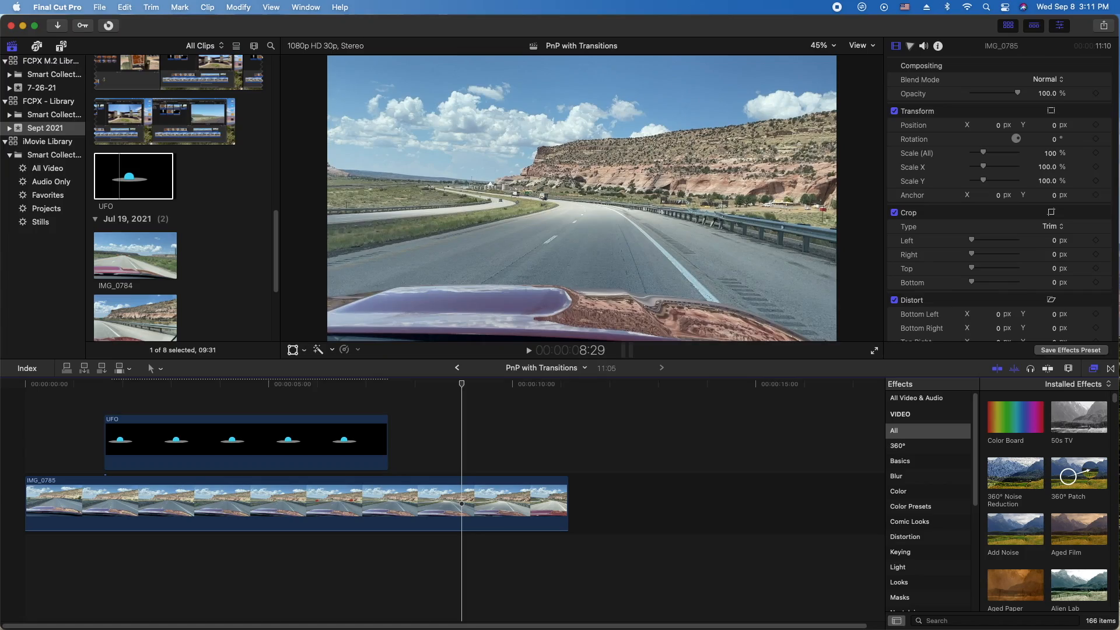